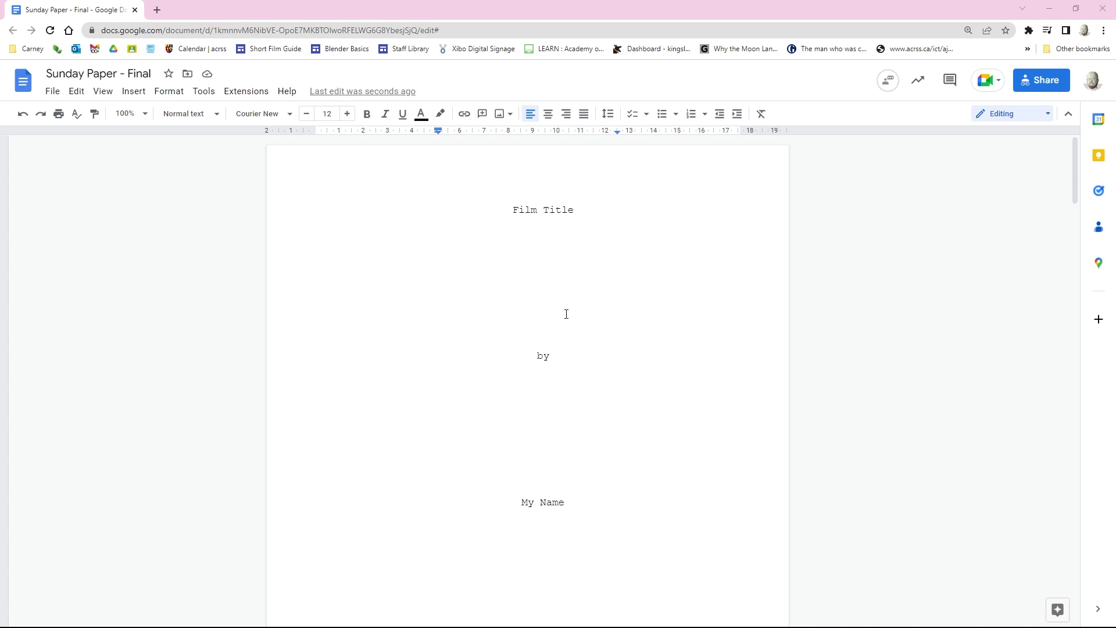
- Make a copy of the script via File > Make a copy, named 'Copy of Sunday Paper - Final 9'
scroll(550, 315, "down", 15)
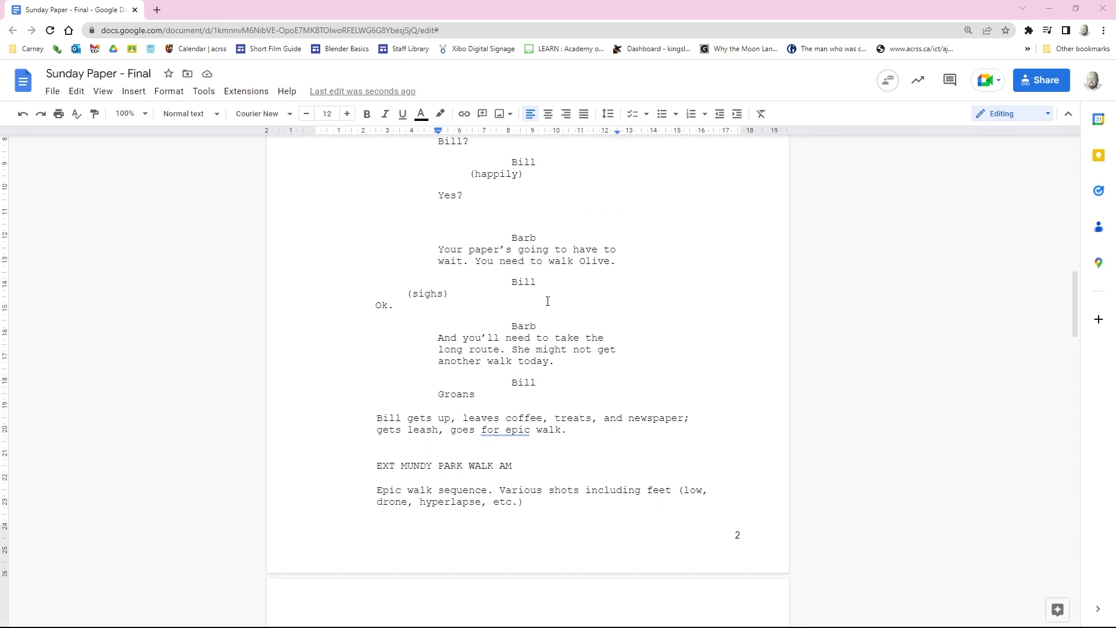
scroll(544, 294, "up", 15)
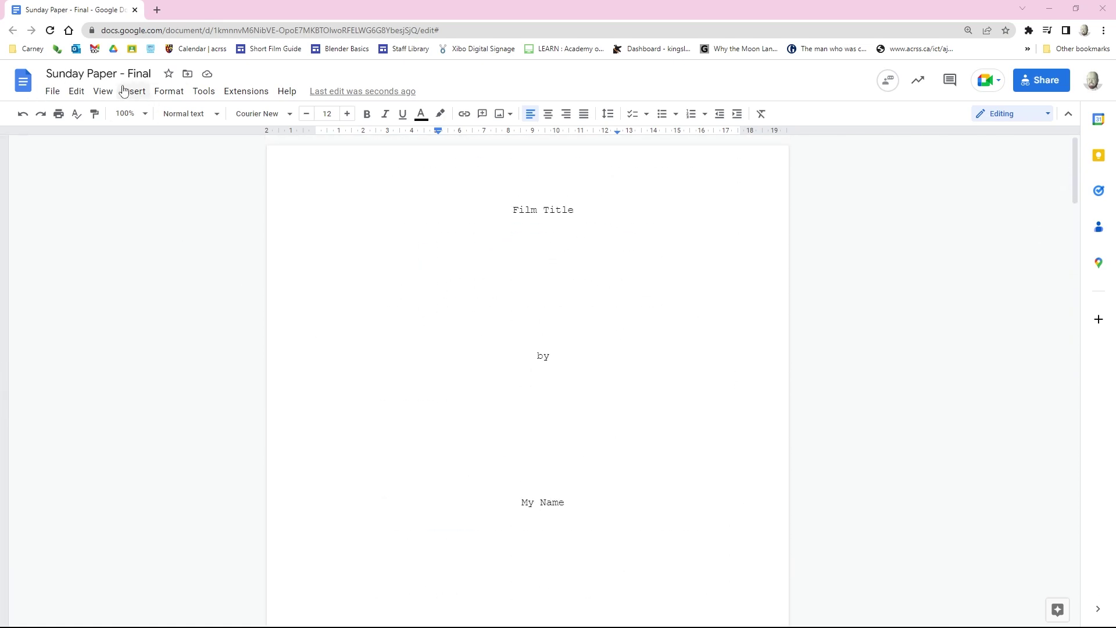
left_click(75, 92)
left_click(51, 92)
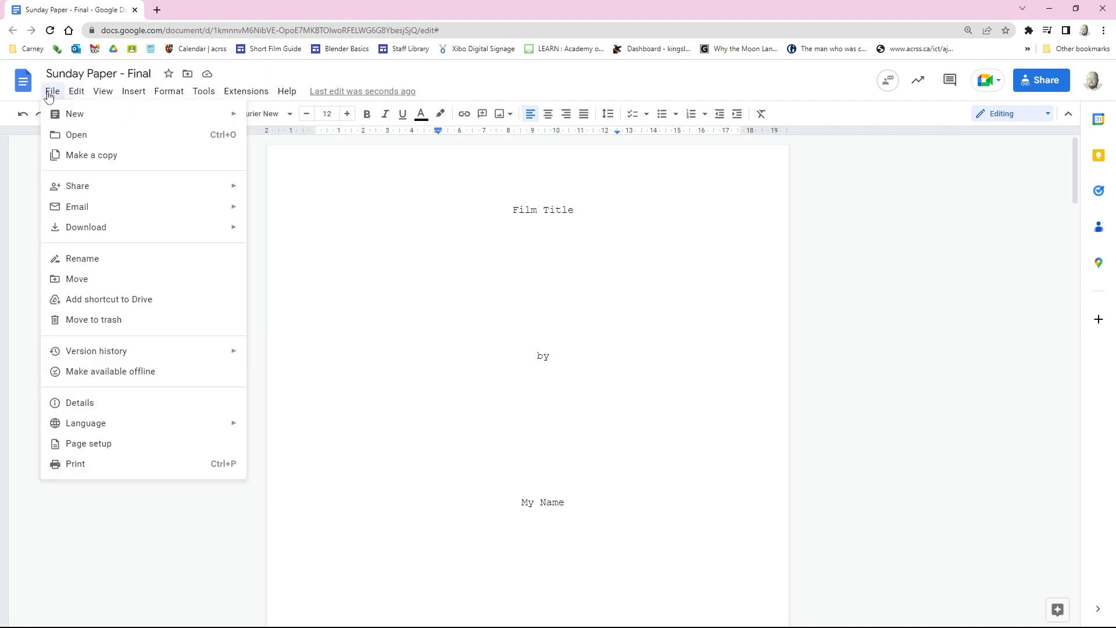
left_click(92, 155)
left_click(601, 288)
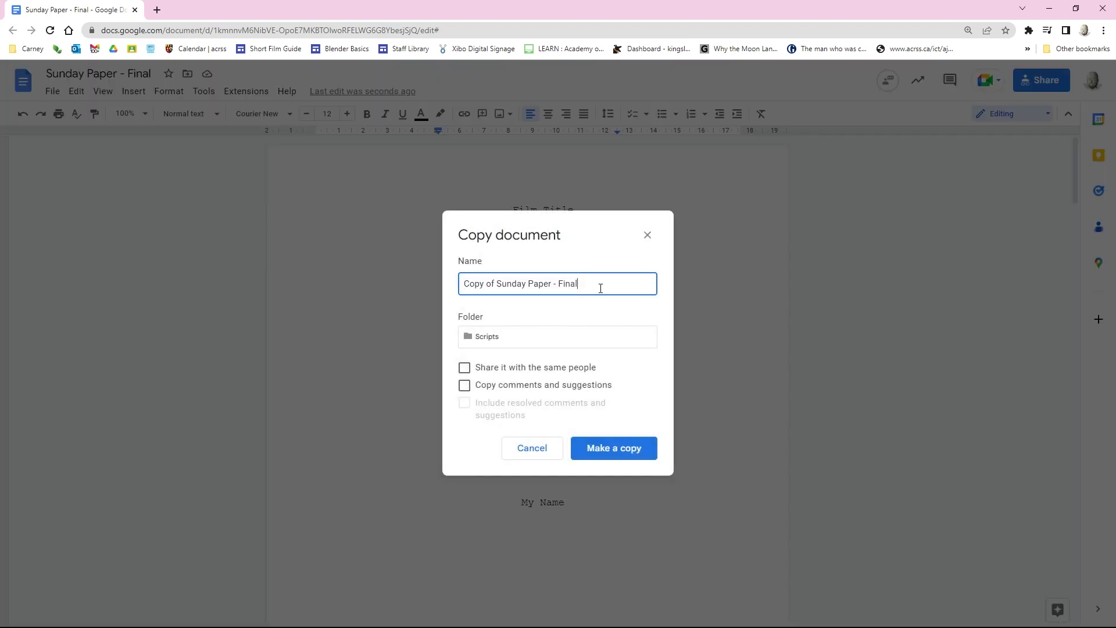
type("9")
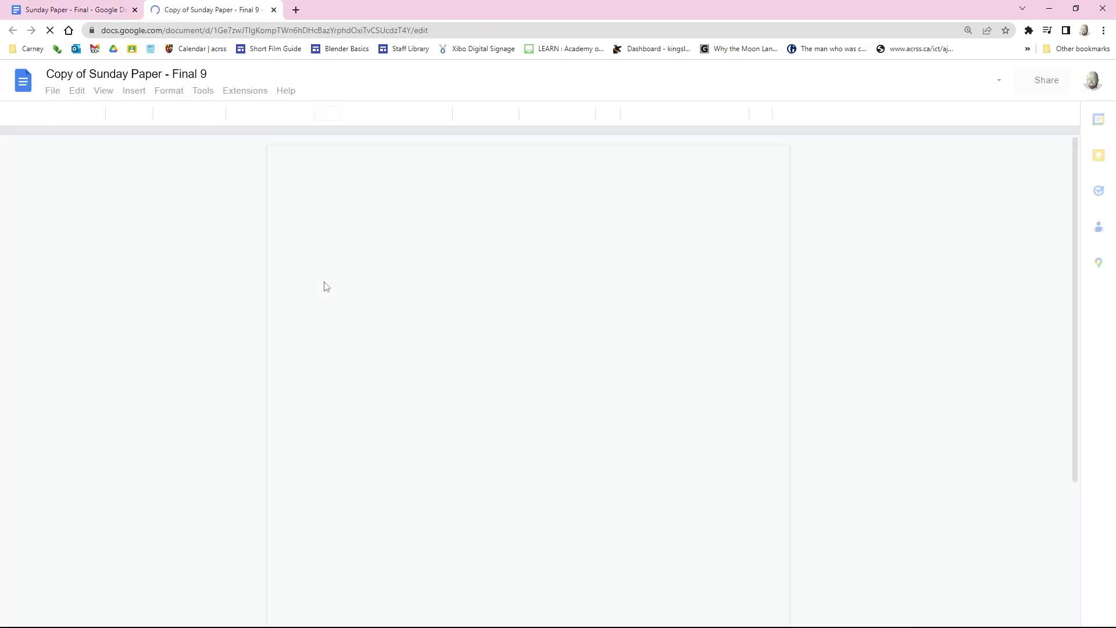
- In the copy, delete the INT HOUSE AM scene and everything after Bill?, keeping only EXT HOUSE AM
left_click(97, 16)
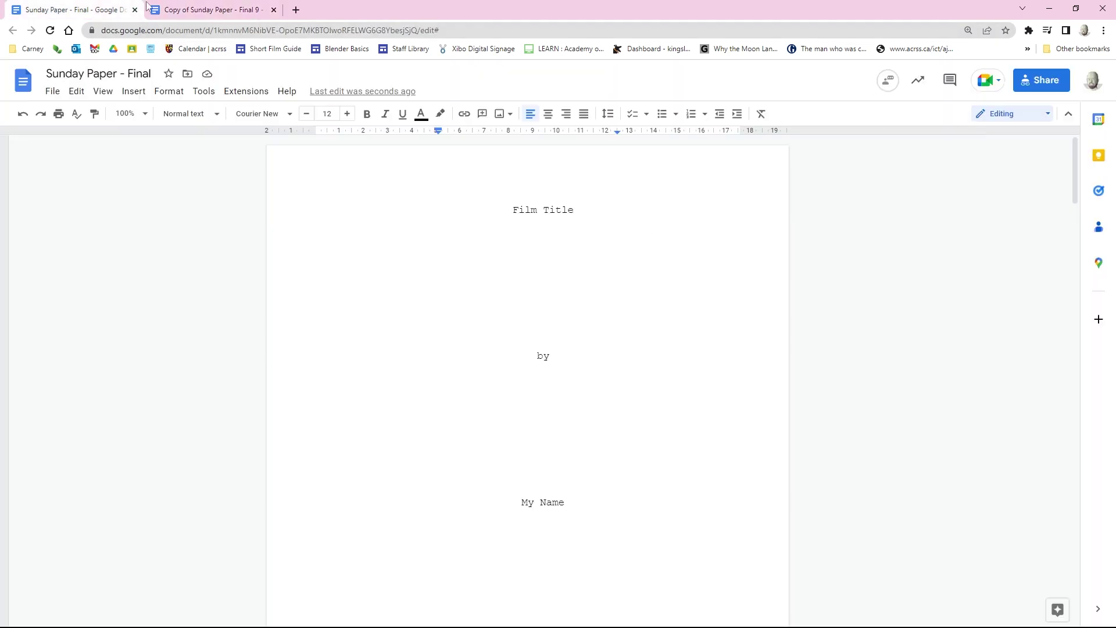
left_click(201, 10)
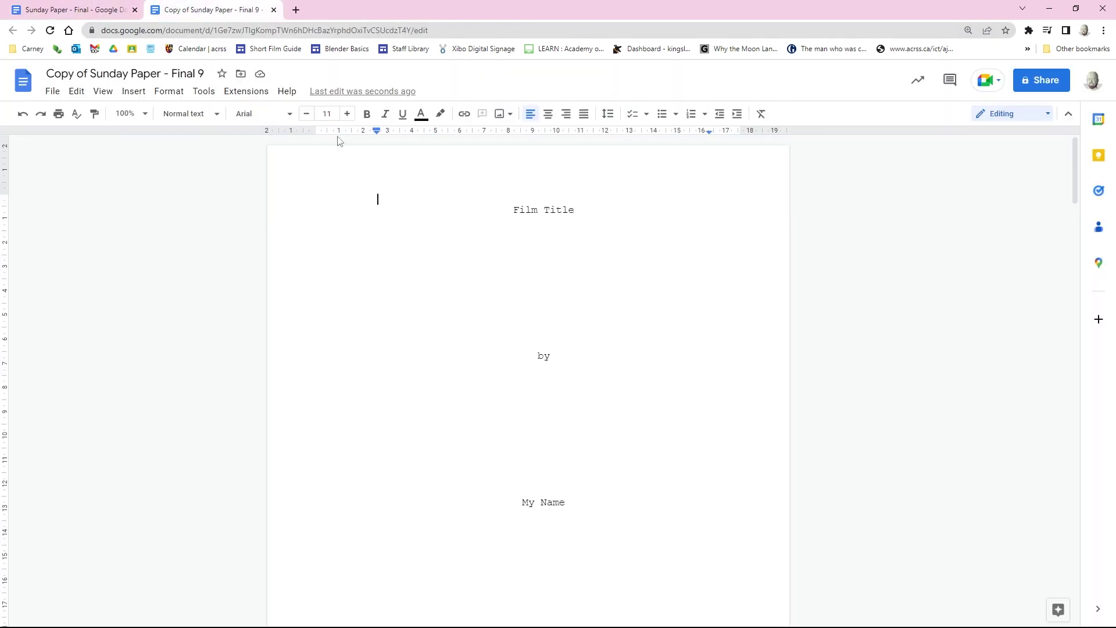
scroll(468, 333, "down", 10)
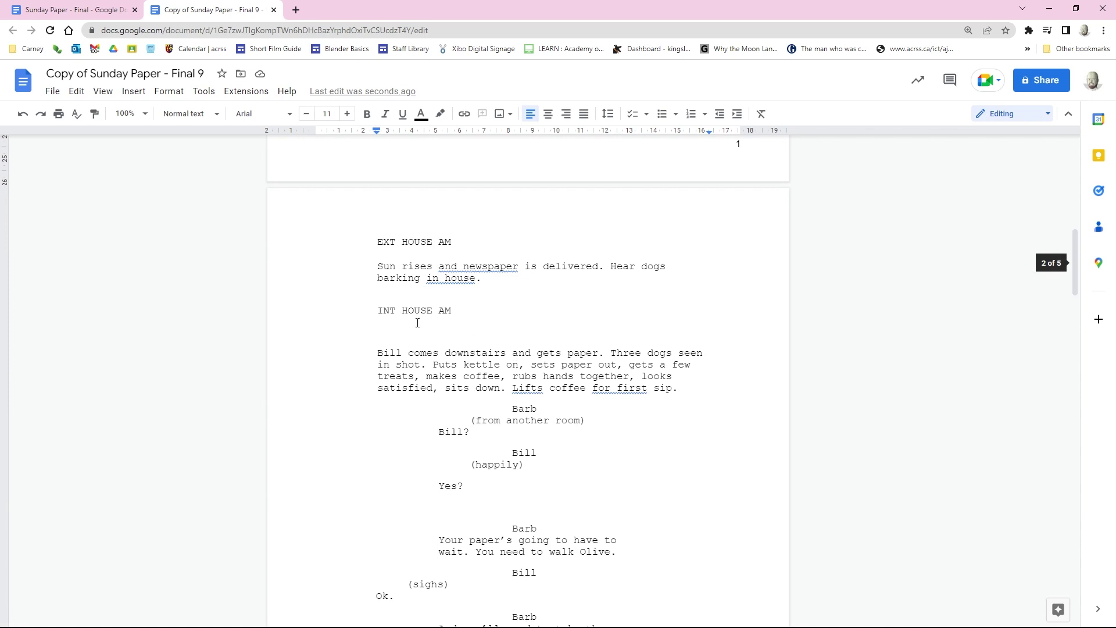
left_click_drag(377, 311, 319, 419)
key("Delete")
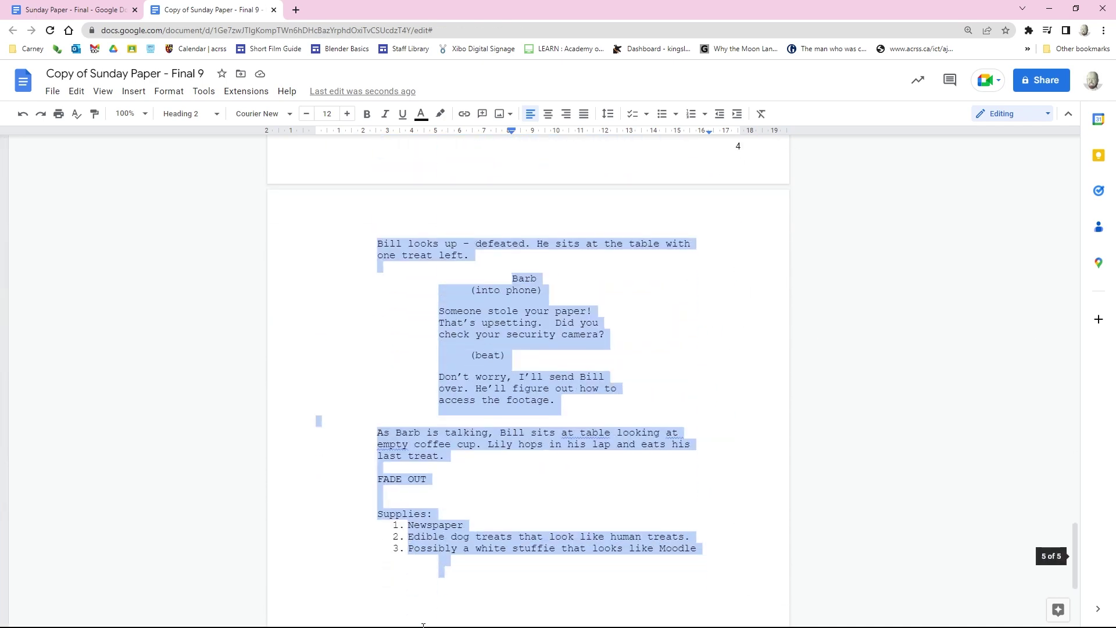
key("Delete")
scroll(473, 200, "up", 6)
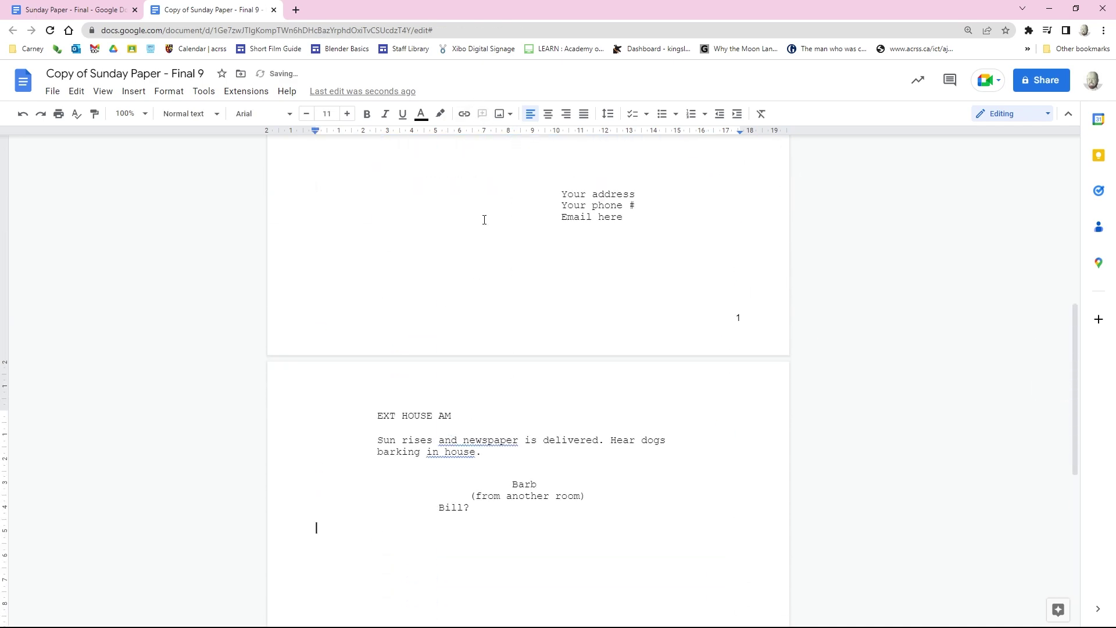
key("BackSpace")
- Set the scene's space after paragraphs from 15 to 0 pt and add a blank line below EXT HOUSE AM
left_click_drag(373, 413, 567, 573)
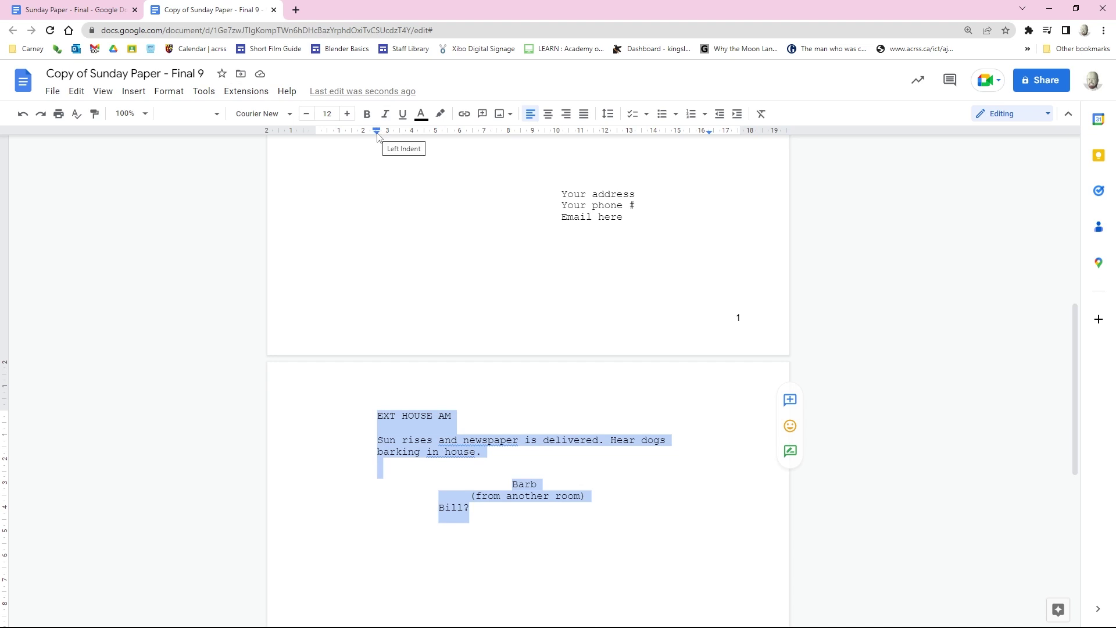
left_click(161, 93)
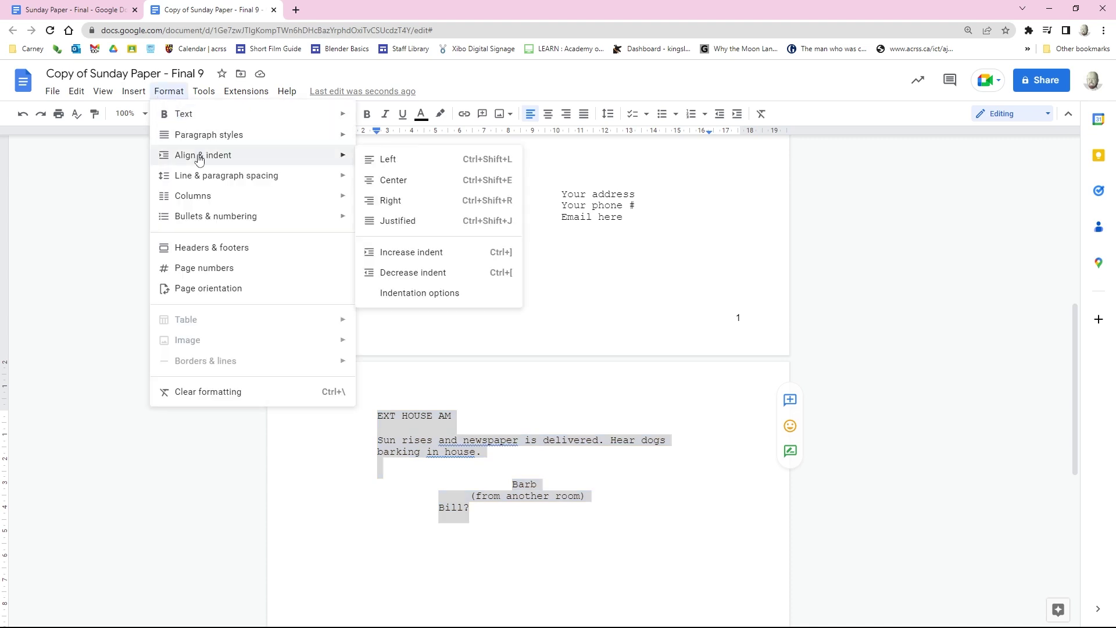
mouse_move(203, 184)
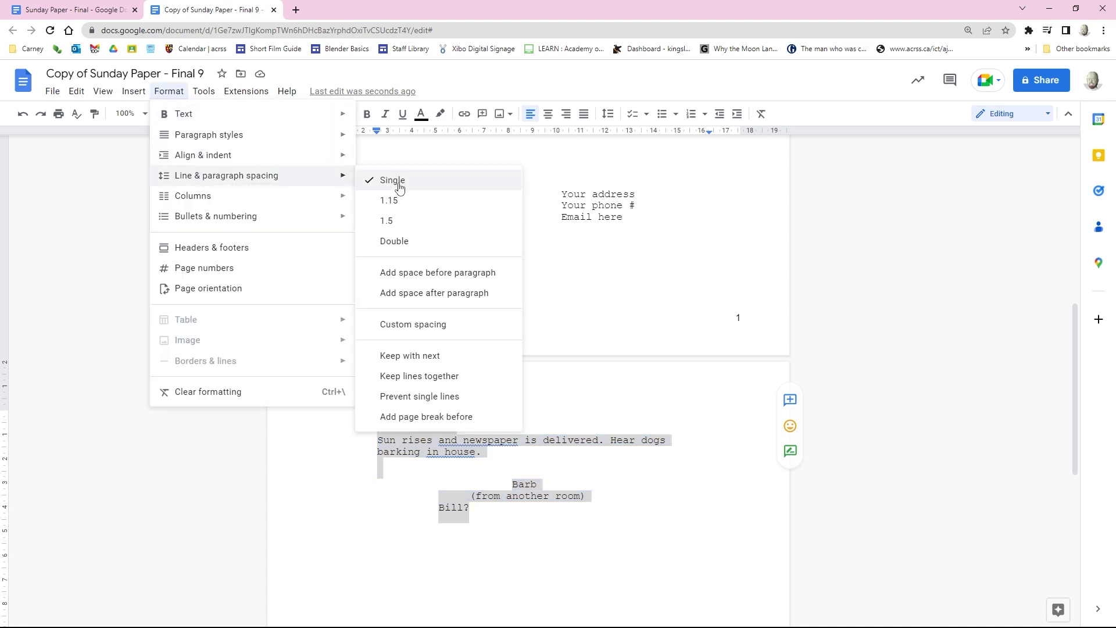
left_click(410, 324)
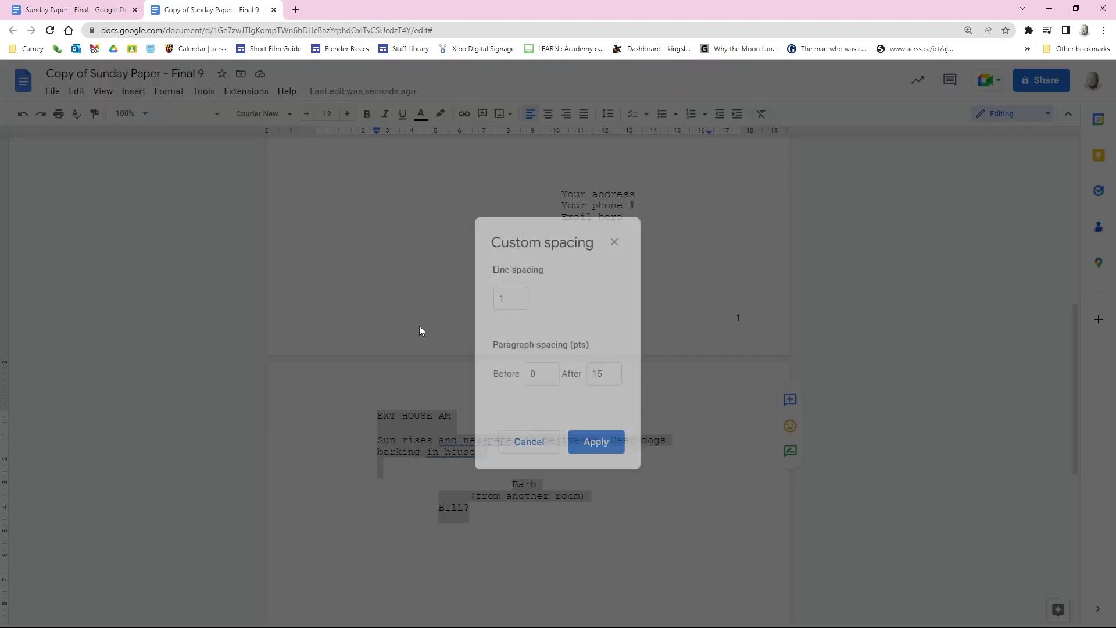
left_click(610, 374)
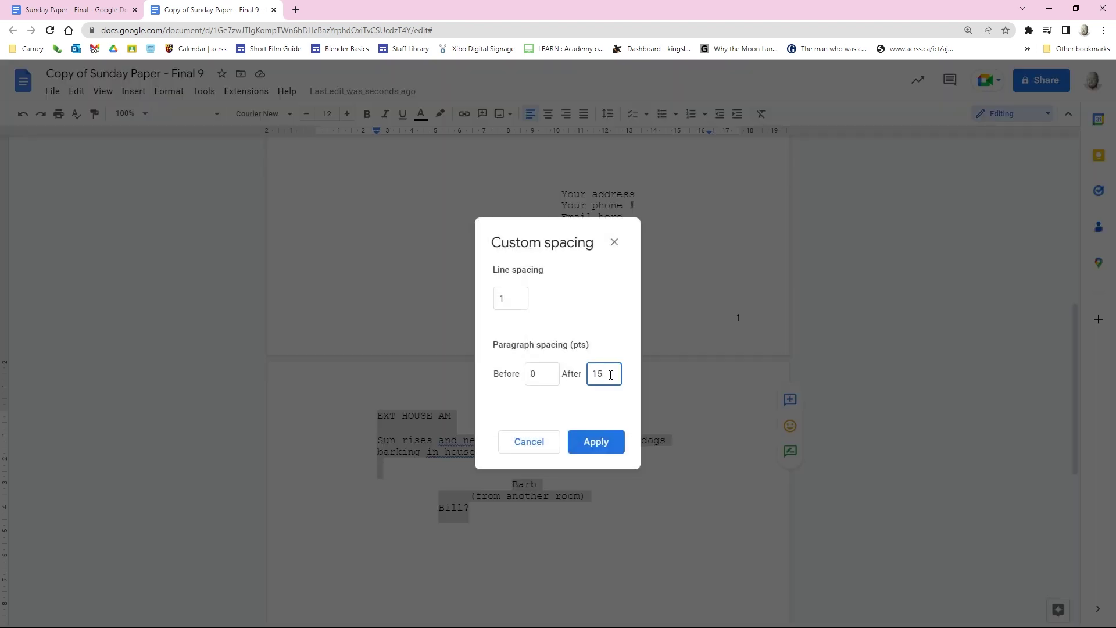
key("BackSpace")
key("BackSpace")
type("0")
left_click(596, 442)
left_click(512, 417)
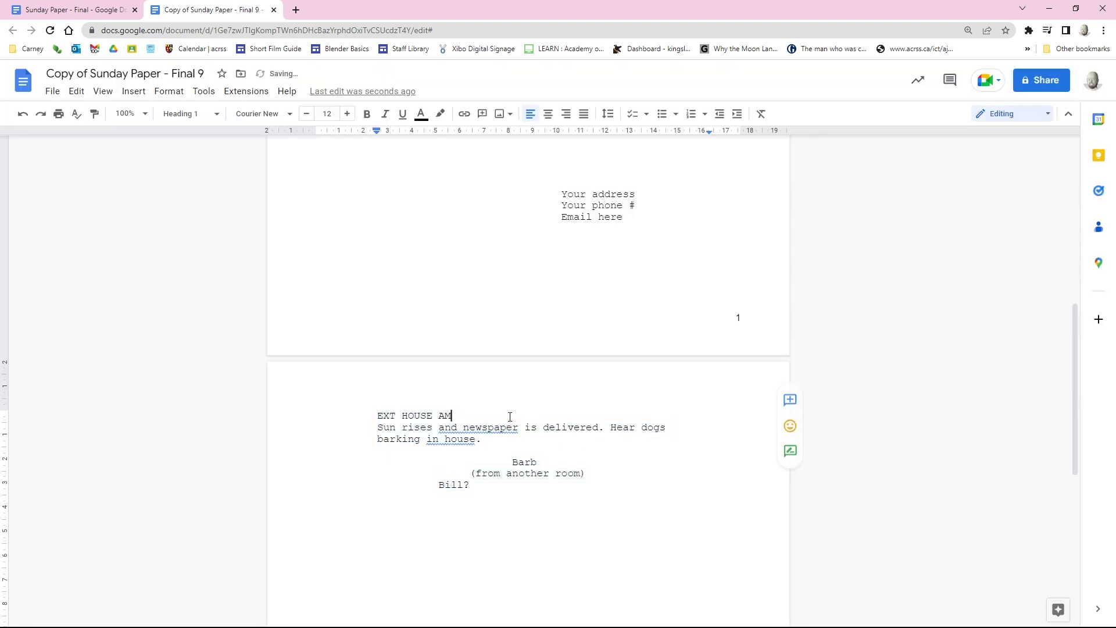
key("Return")
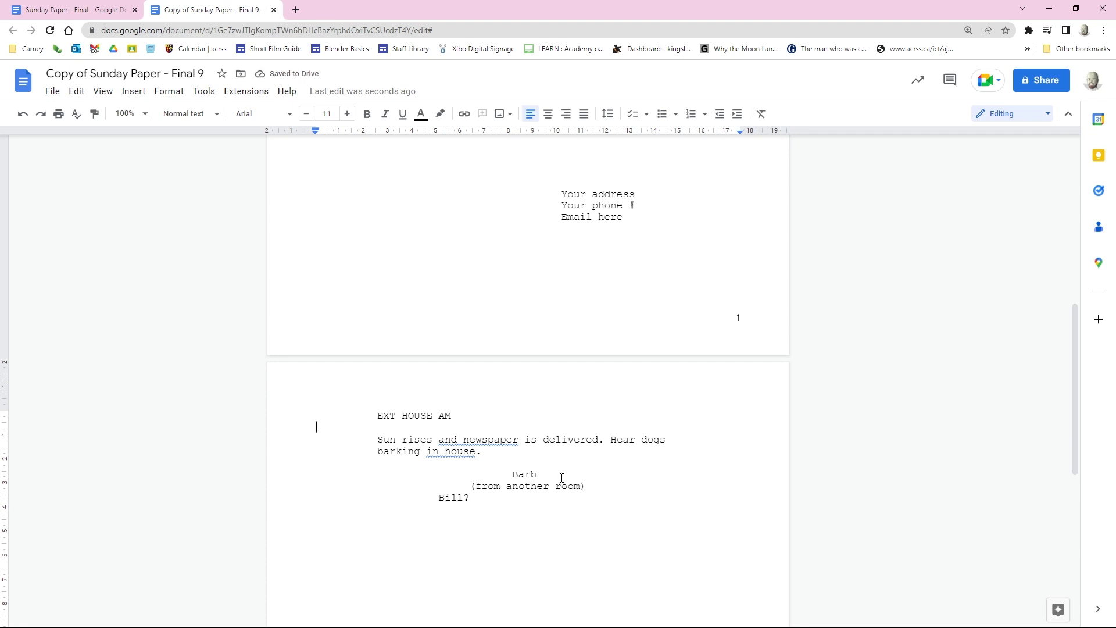
- Update Heading 1 to match the EXT HOUSE AM scene heading
key("Up")
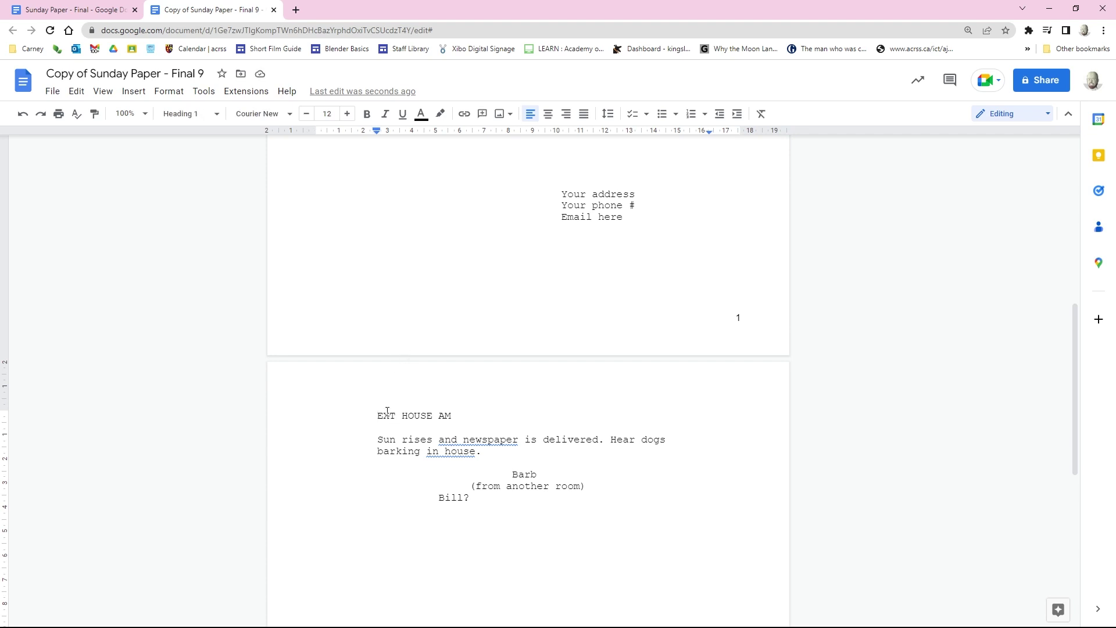
left_click(213, 115)
mouse_move(249, 294)
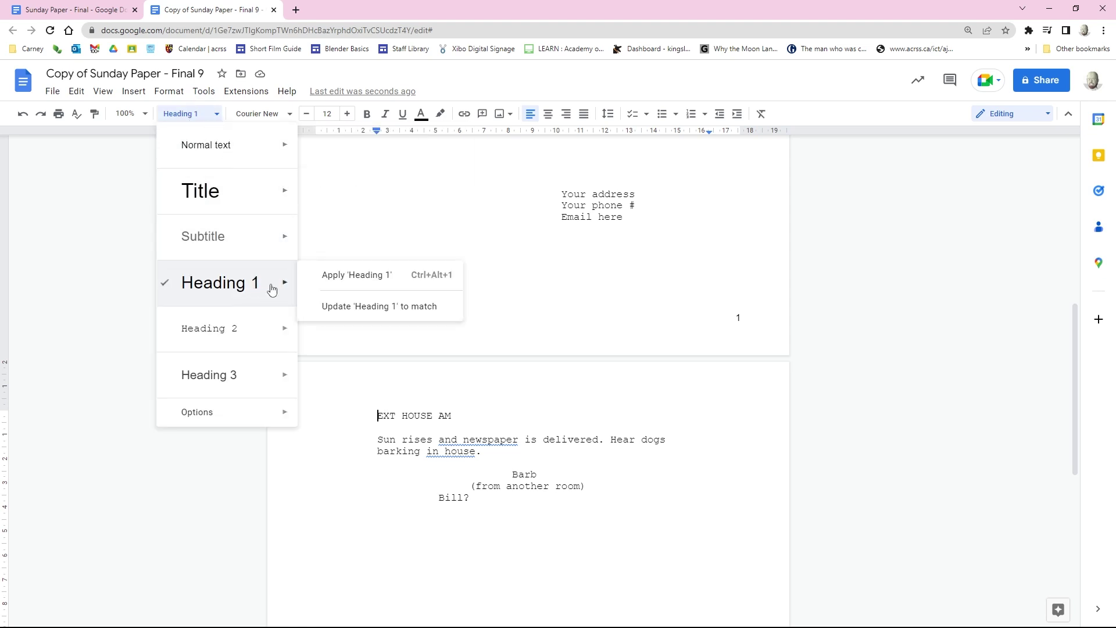
left_click(369, 307)
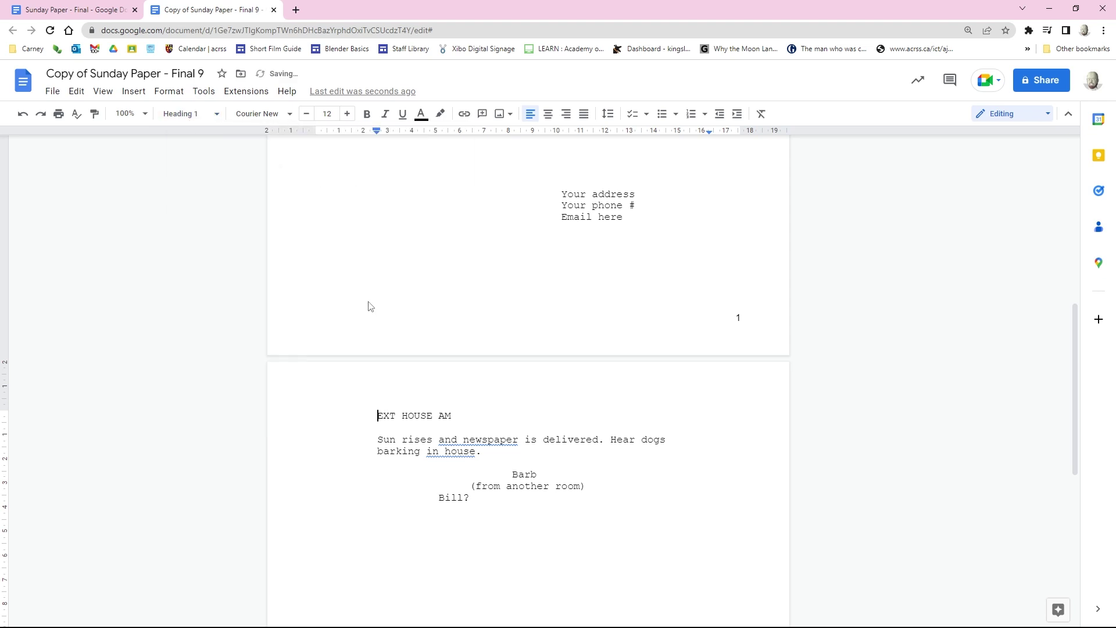
- Update Normal text to match the 'Sun rises' action line
left_click(380, 439)
left_click(216, 114)
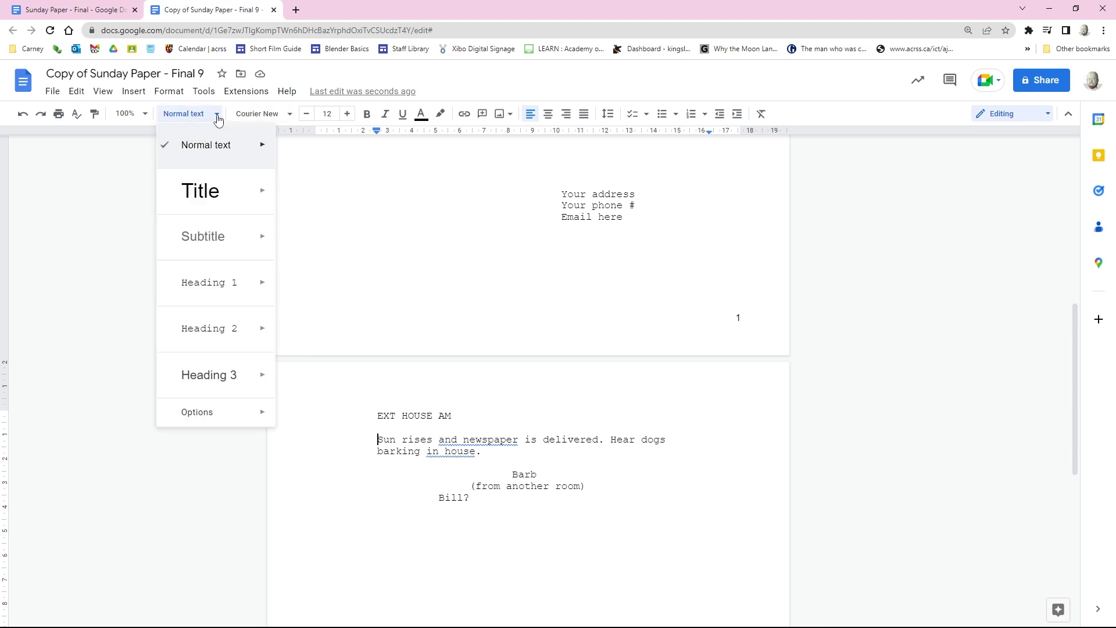
mouse_move(237, 155)
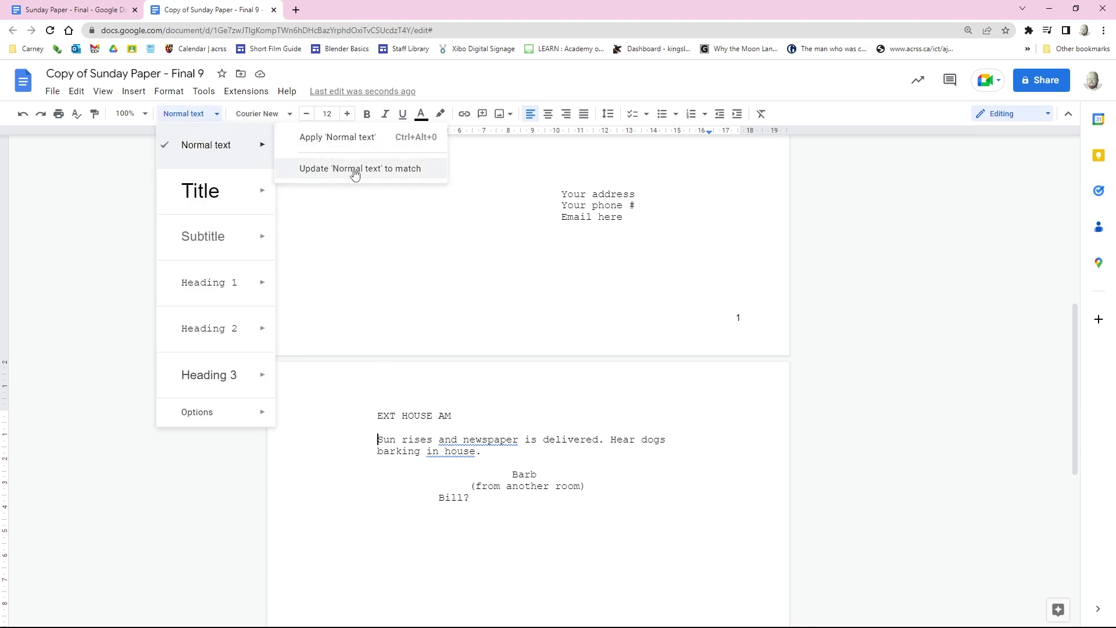
left_click(412, 169)
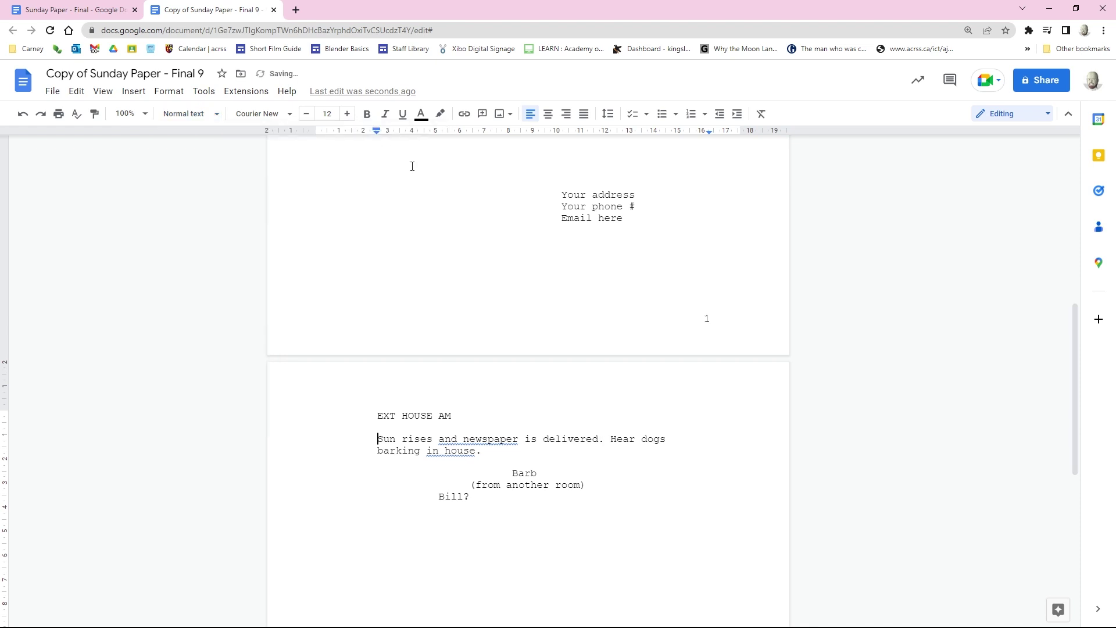
- Add an empty Heading 2 line below Bill?
left_click(512, 473)
left_click(482, 496)
key("Return")
key("Return")
key("ctrl+alt+2")
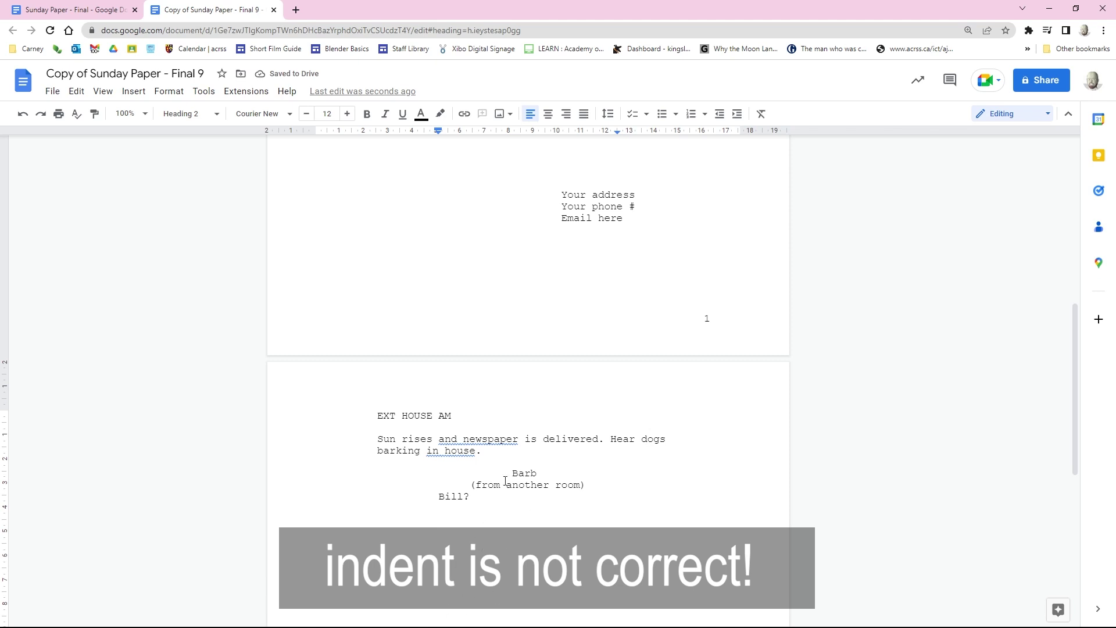
- Update Heading 2 to match the centred character name Barb
left_click(514, 473)
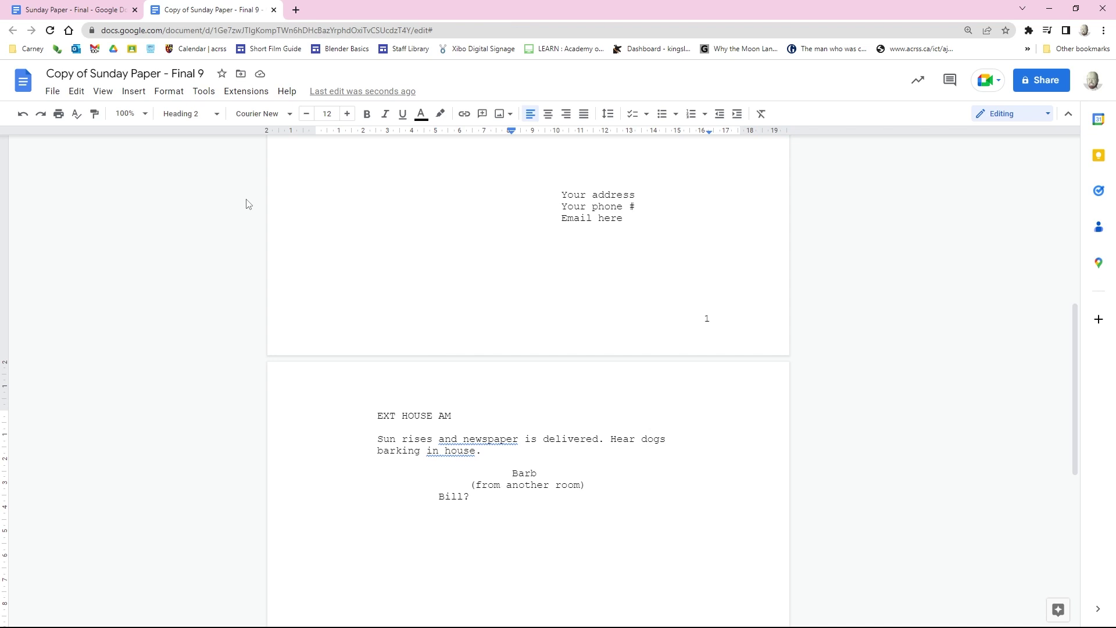
left_click(216, 116)
mouse_move(250, 325)
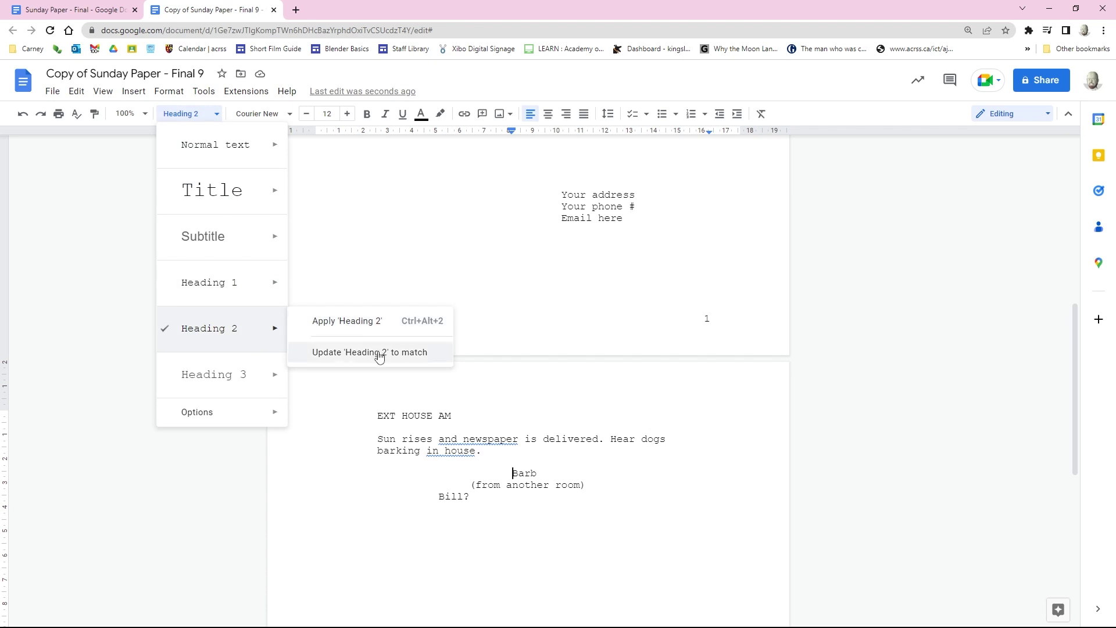
left_click(415, 352)
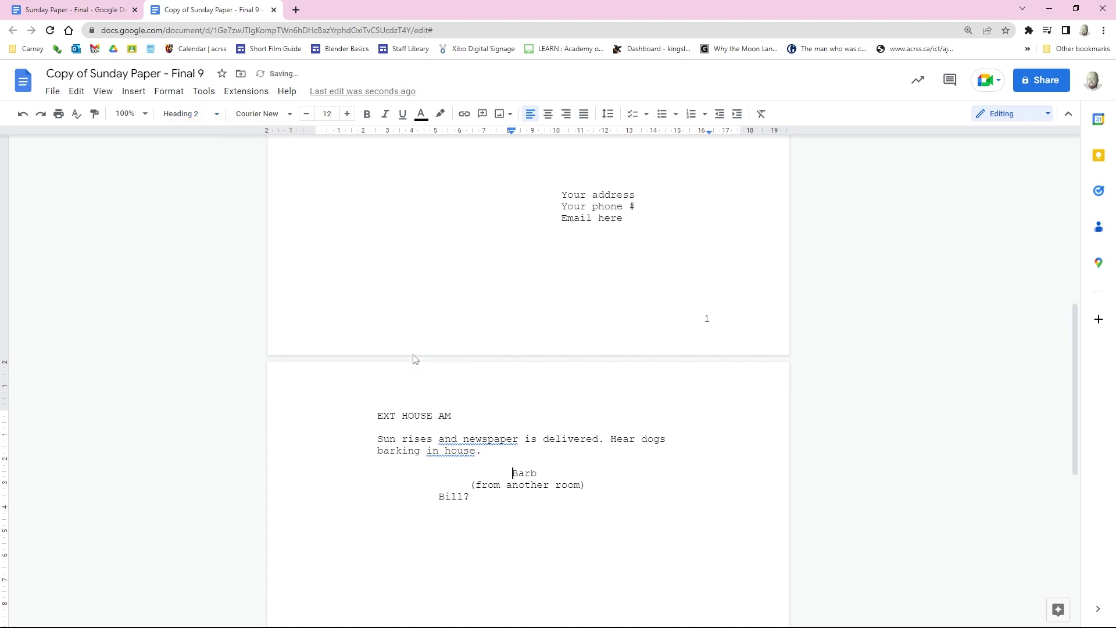
left_click(438, 498)
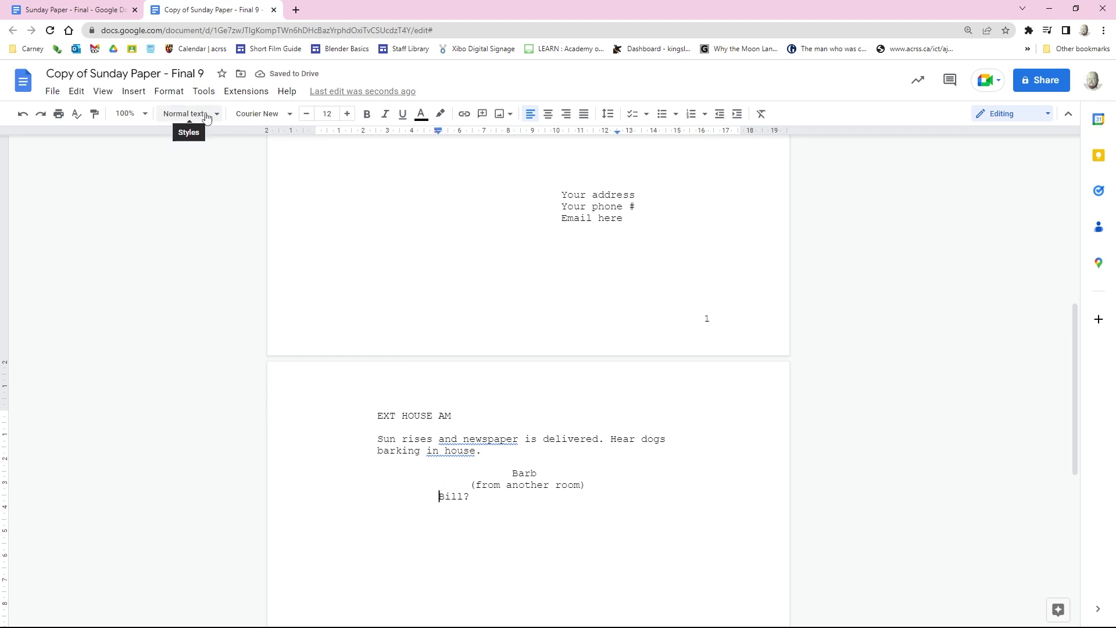
- Update Heading 3 to match the indented dialogue line Bill?
left_click(186, 113)
mouse_move(236, 345)
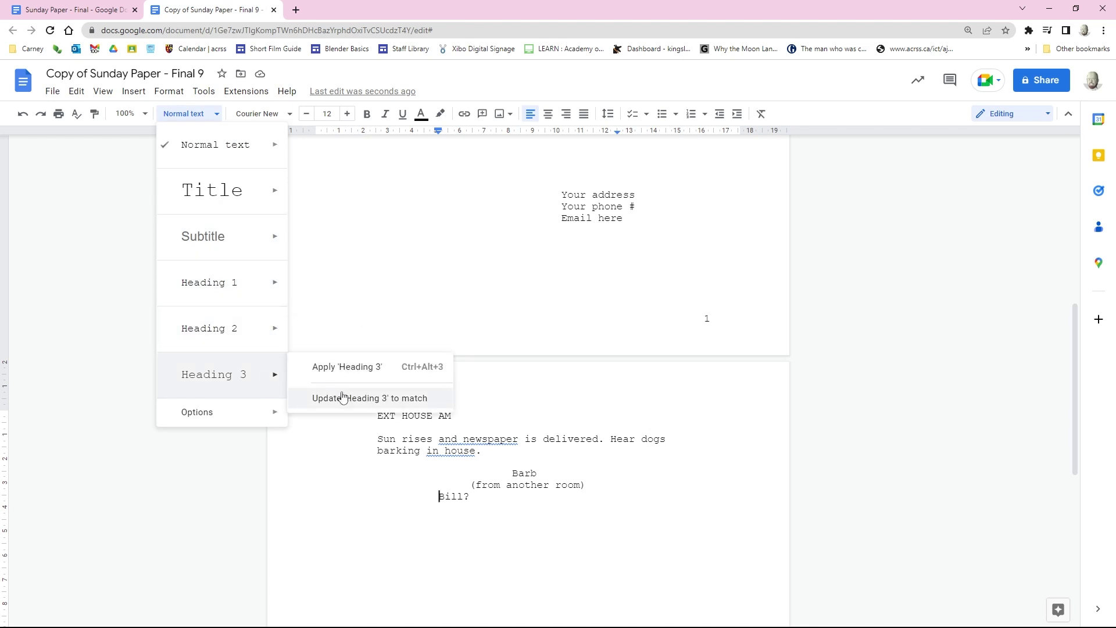
left_click(341, 395)
- Start a new empty line after Bill?
left_click(474, 484)
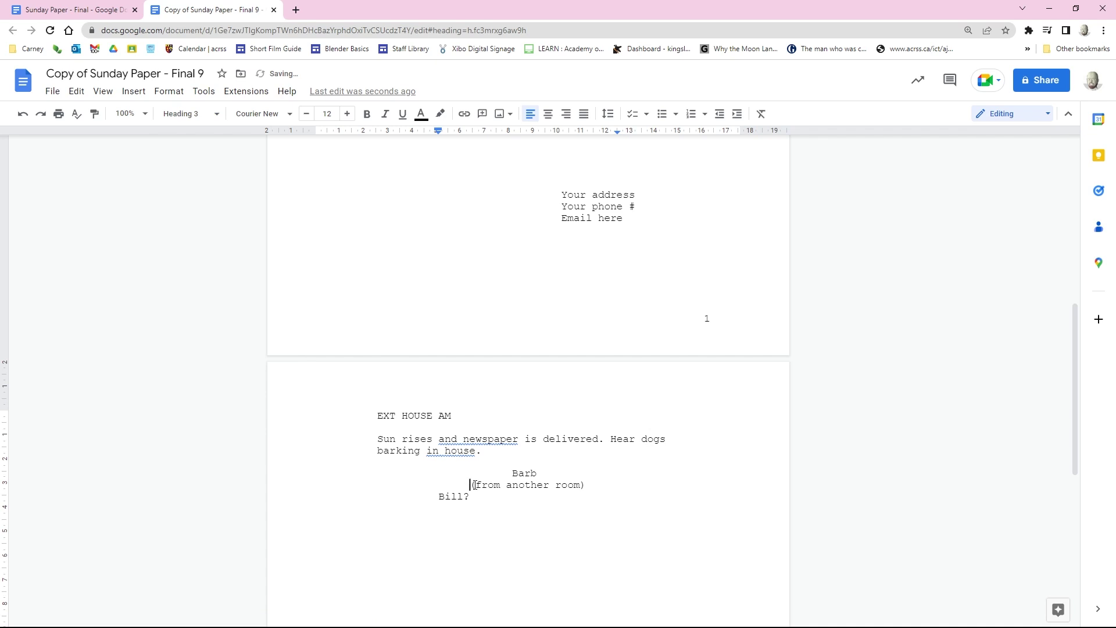
left_click(498, 500)
key("Return")
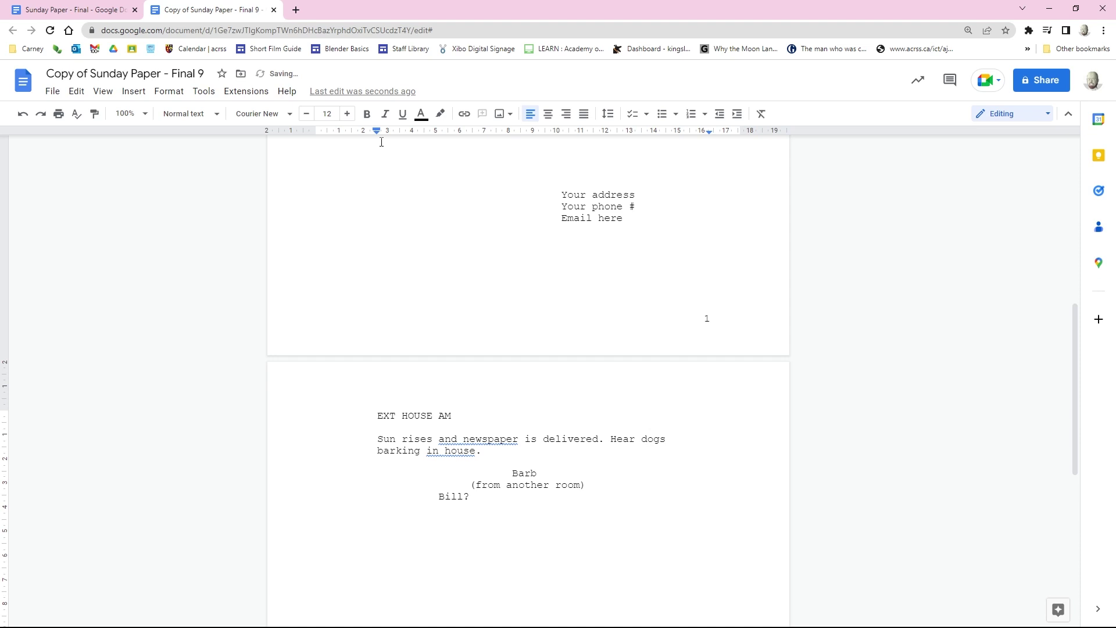
- Type the scene heading EXT HOUSE PM and the action line 'Sun sets...'
type("EXT HOUSE PM")
key("Return")
type("Stb")
key("BackSpace")
key("BackSpace")
key("BackSpace")
type("Sun sets...")
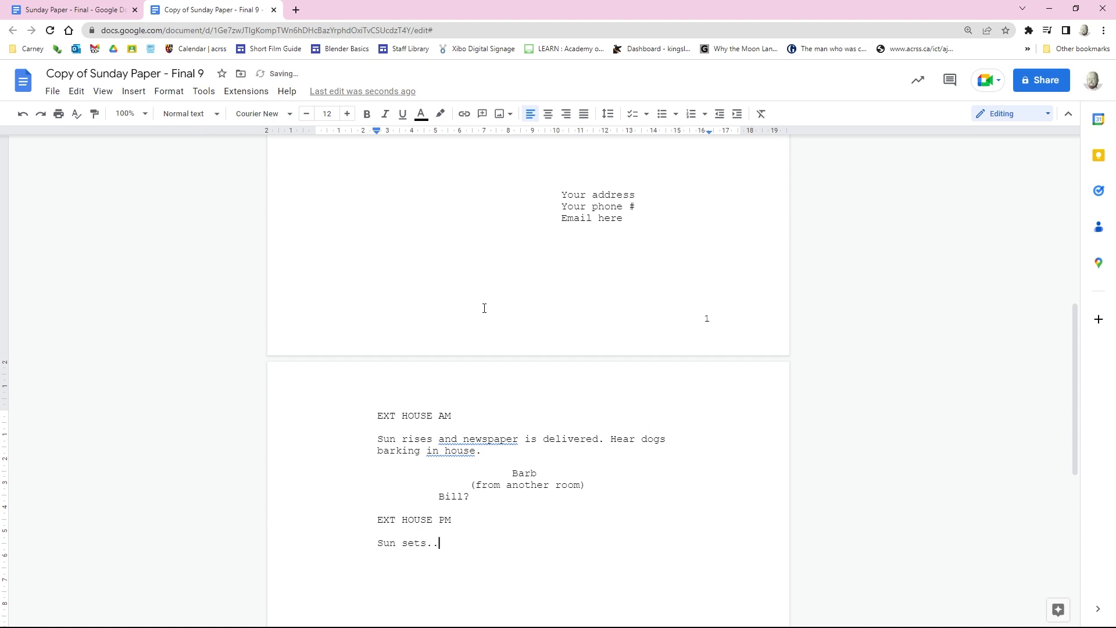
key("Return")
key("Return")
- Add a Heading 2 character line BILL and a Heading 3 line 'Dialogue...', then blank lines
key("ctrl+alt+2")
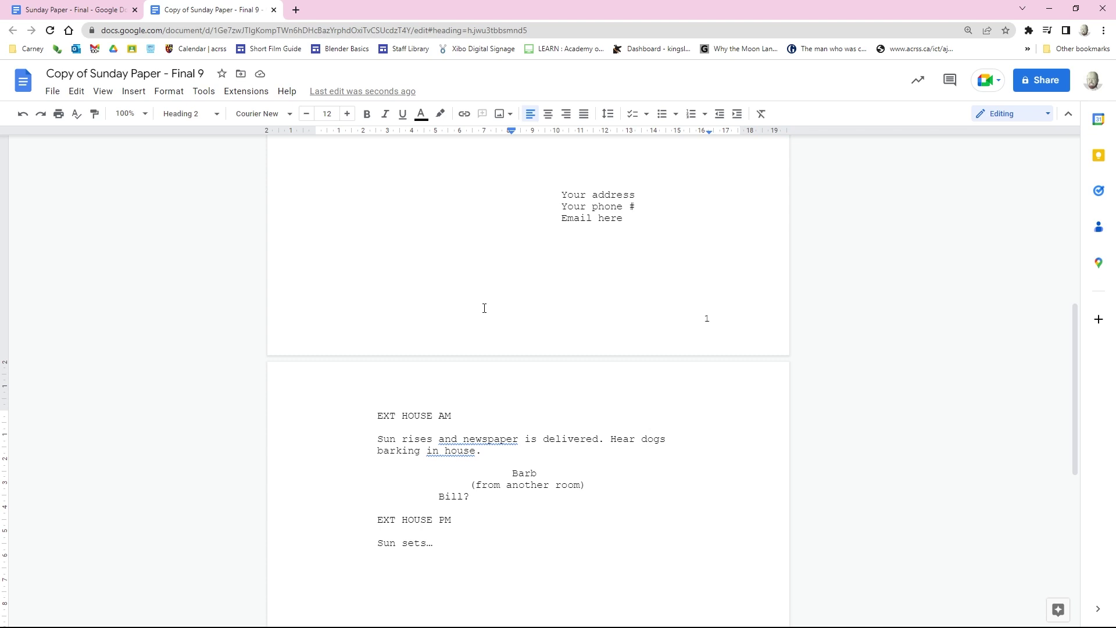
type("BILL")
key("Return")
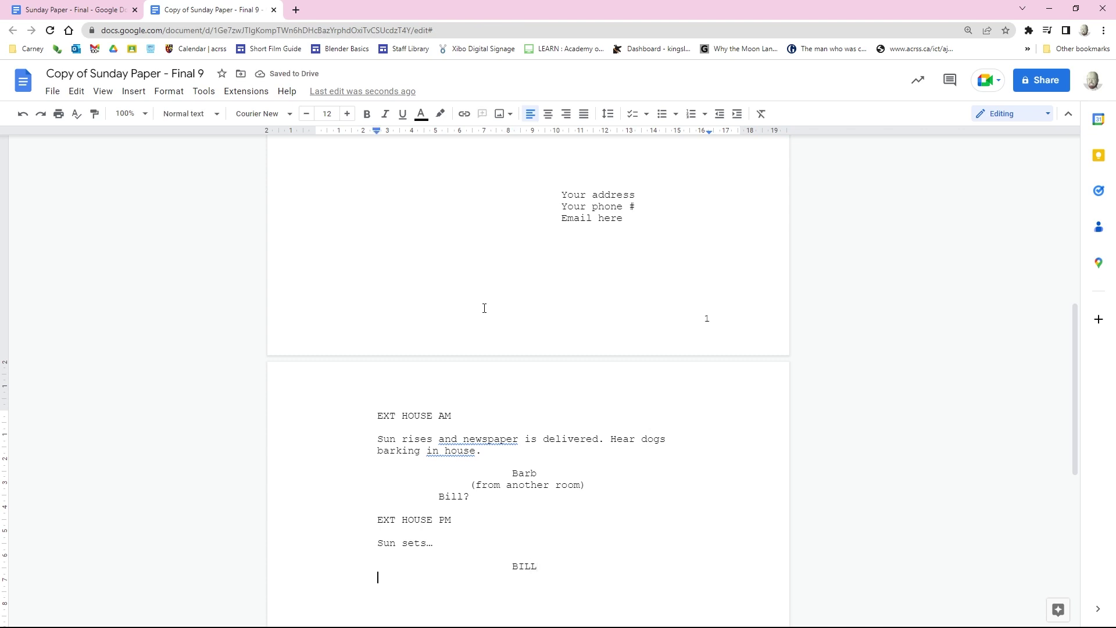
key("ctrl+alt+3")
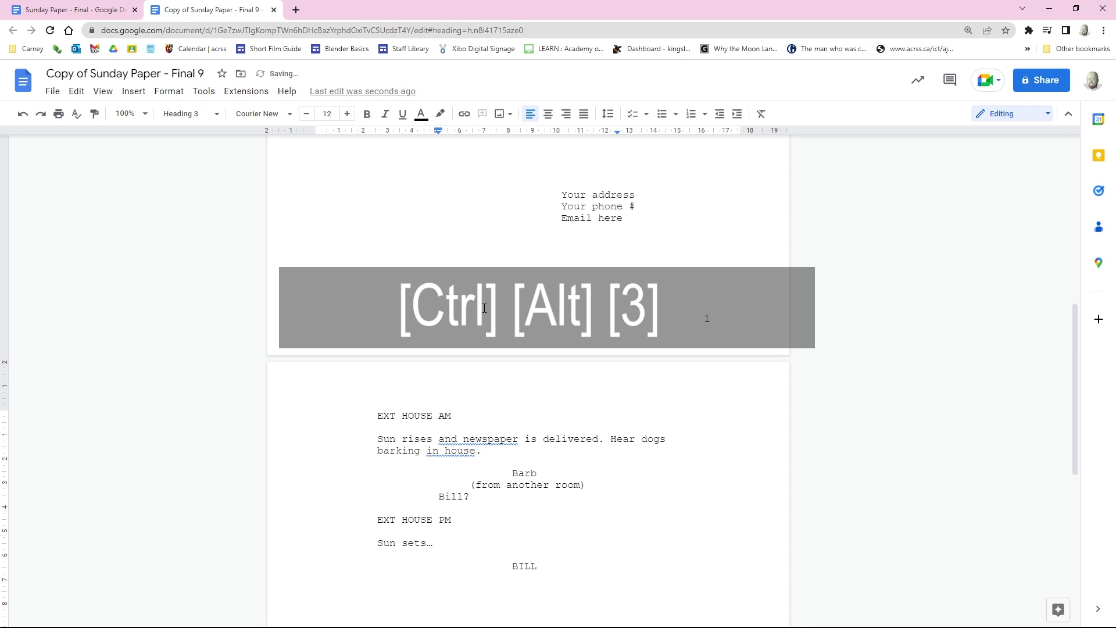
type("Dial")
key("BackSpace")
key("BackSpace")
type("ogue")
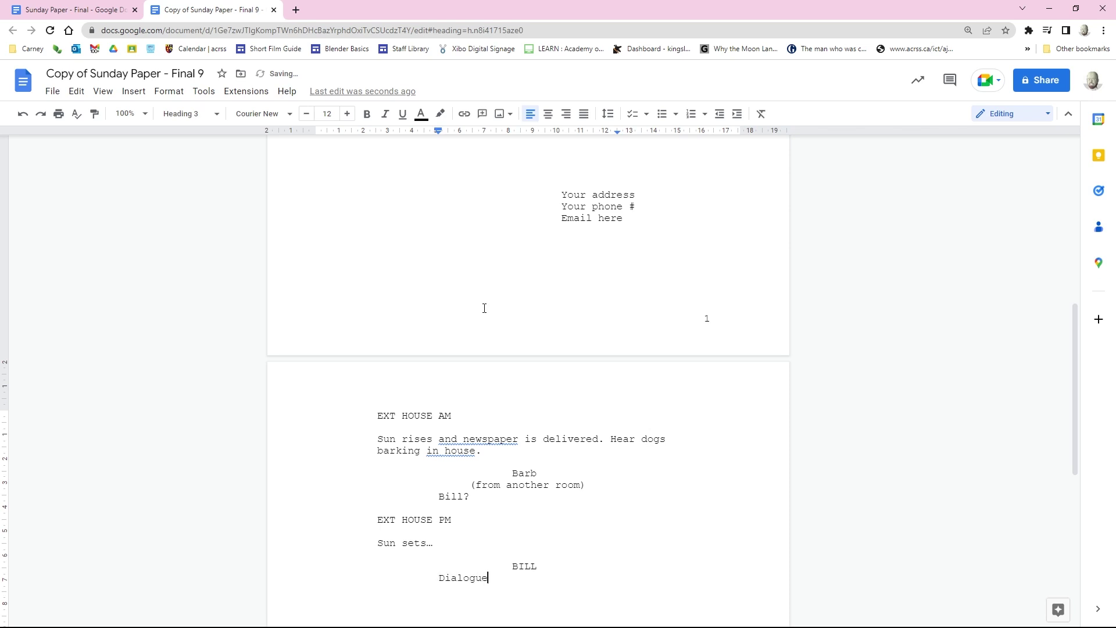
type("...")
key("Return")
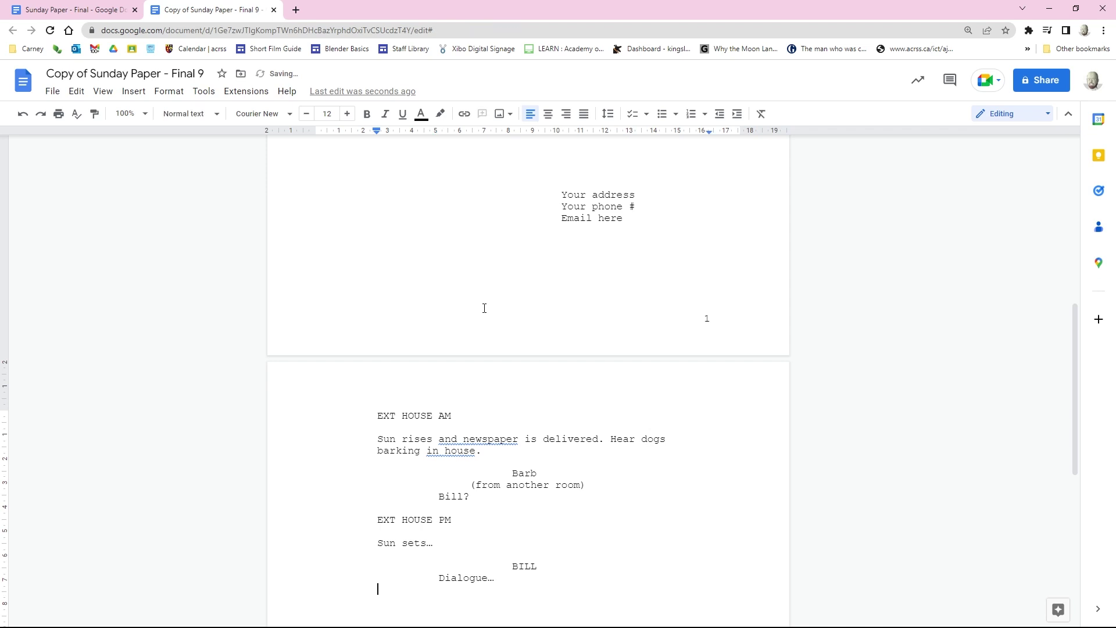
key("Return")
- Save the customised Heading 1–3 and Normal text styles as the default styles
left_click(705, 316)
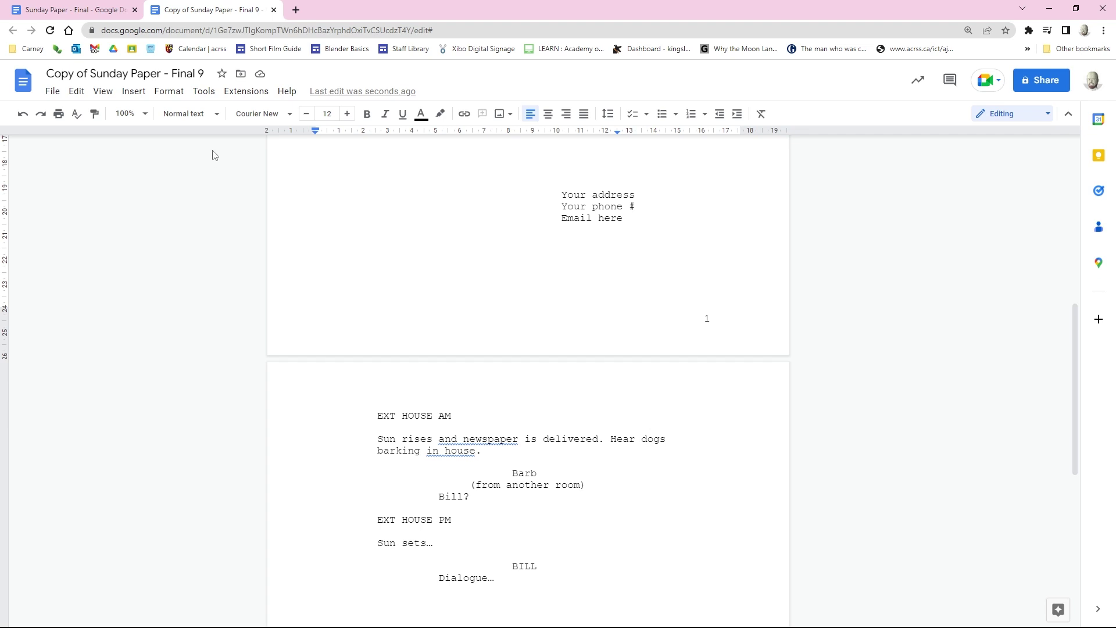
left_click(216, 115)
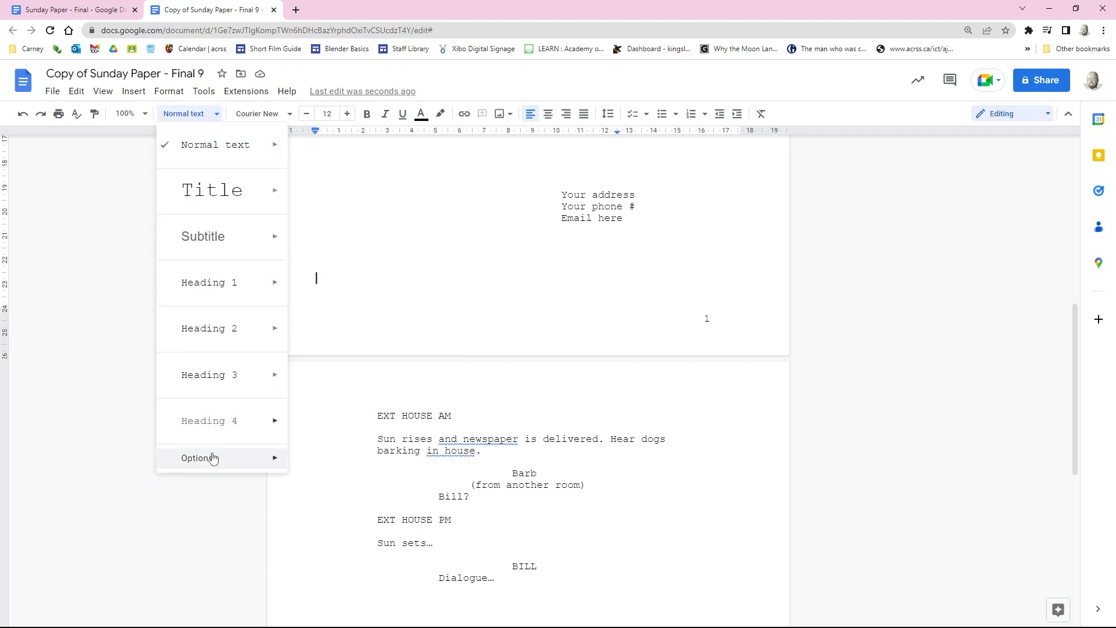
mouse_move(214, 456)
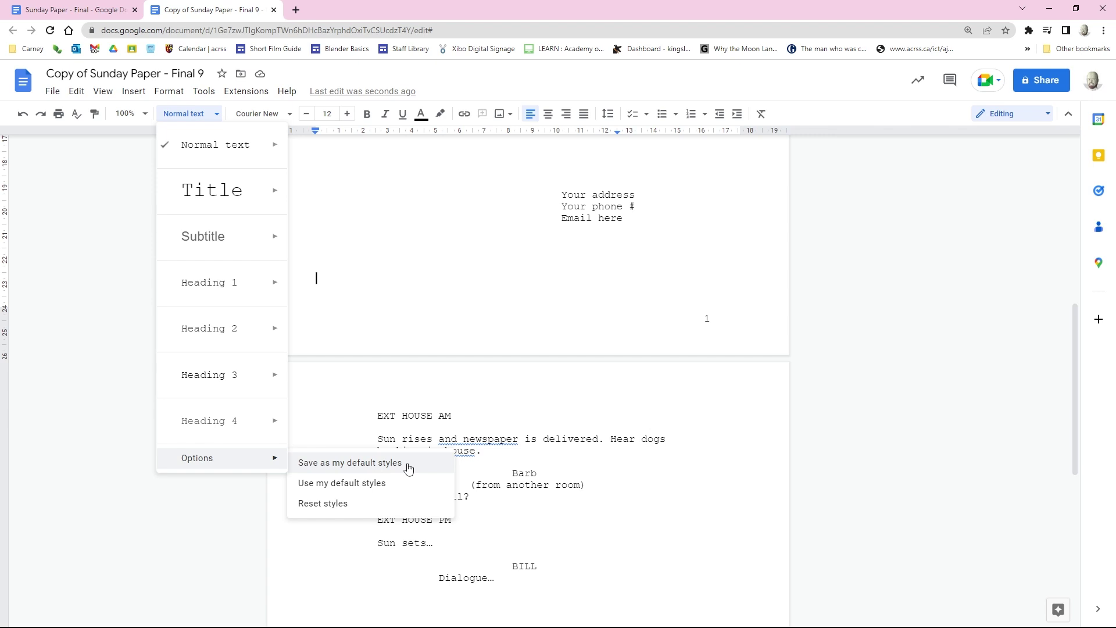
left_click(474, 415)
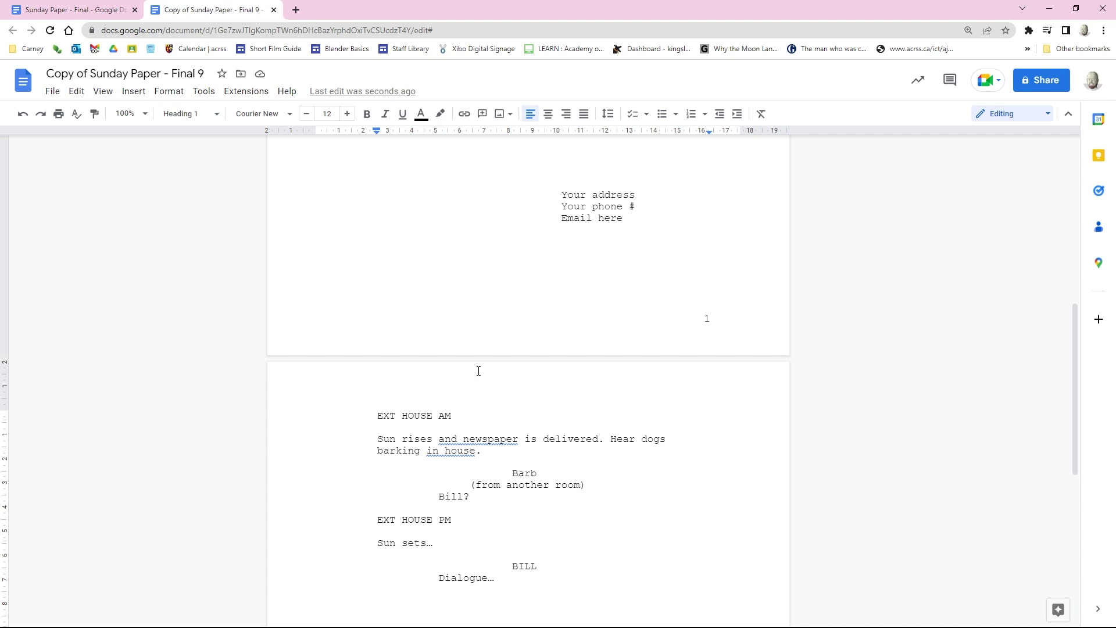
scroll(480, 373, "down", 6)
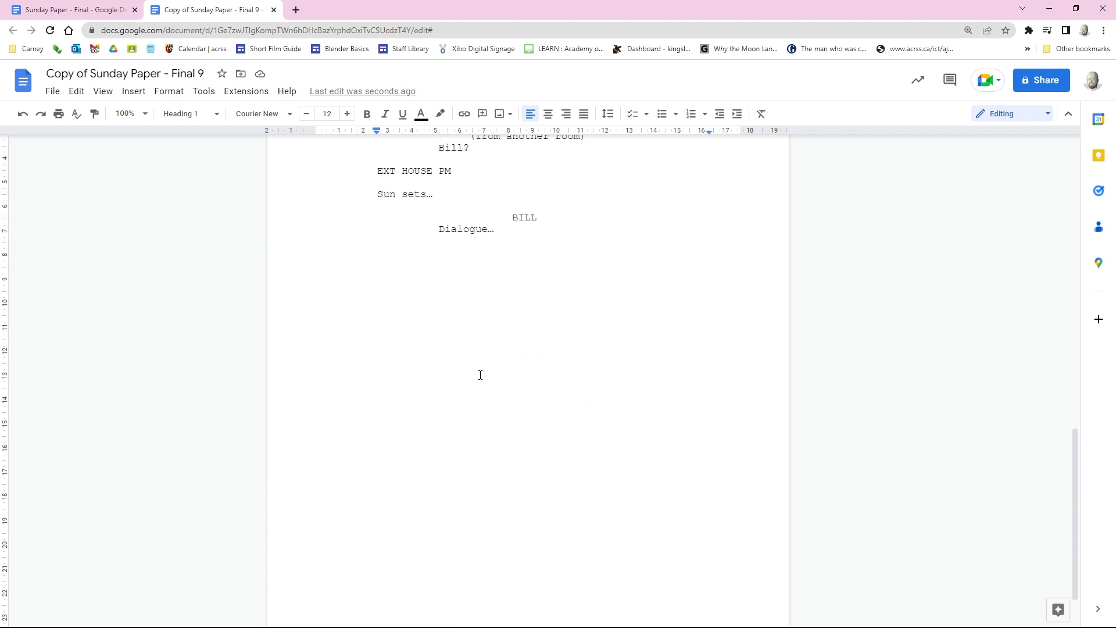
scroll(480, 375, "up", 3)
scroll(480, 375, "up", 10)
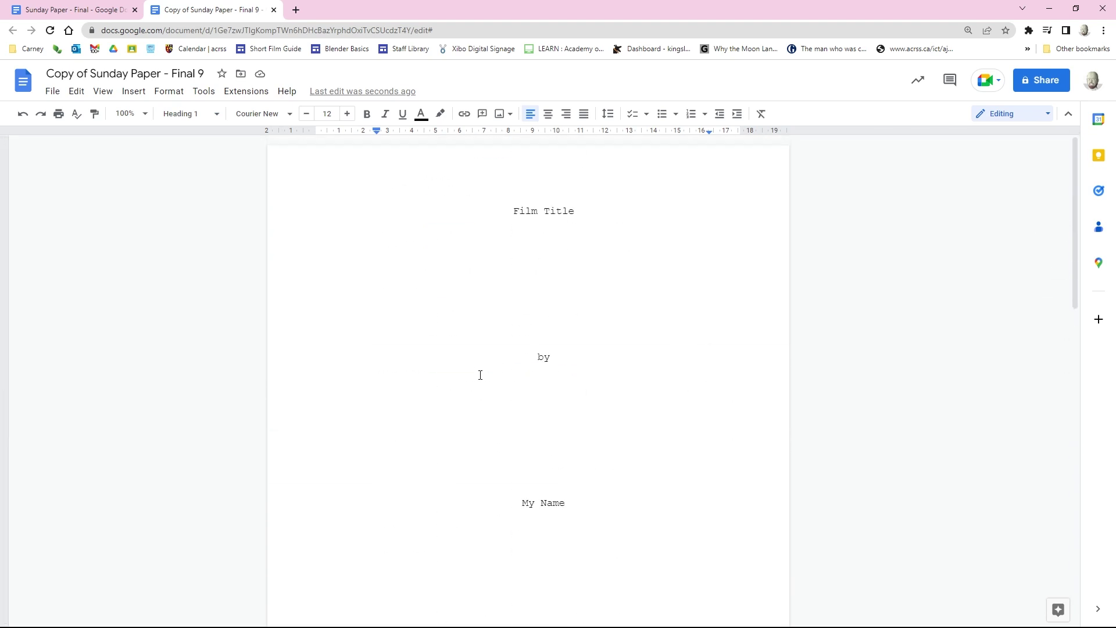
scroll(480, 375, "down", 6)
scroll(480, 374, "down", 5)
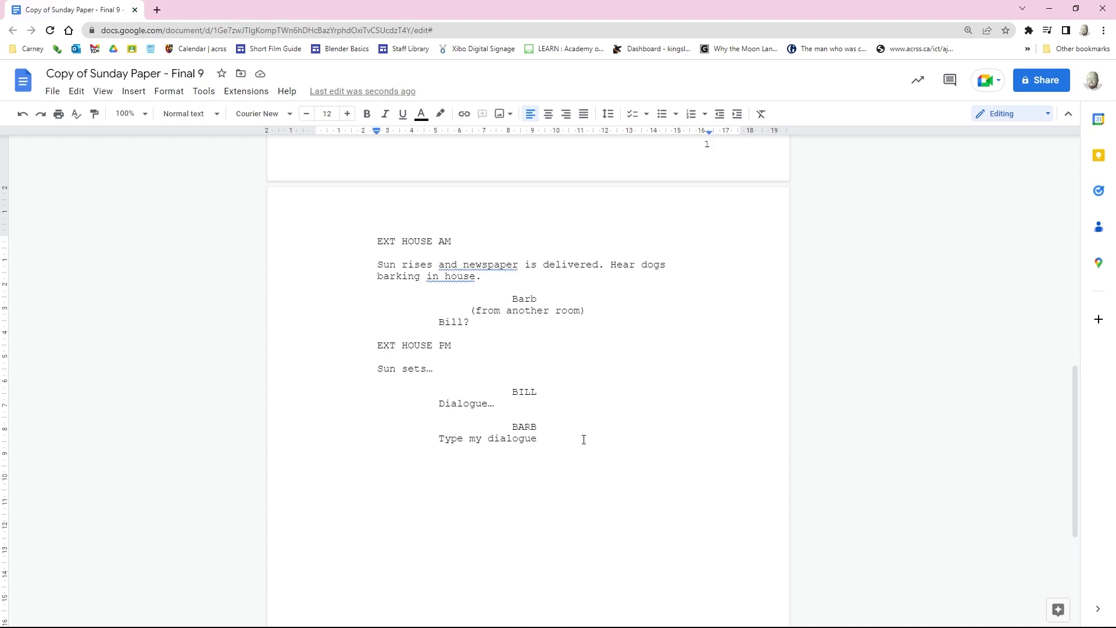
key("BackSpace")
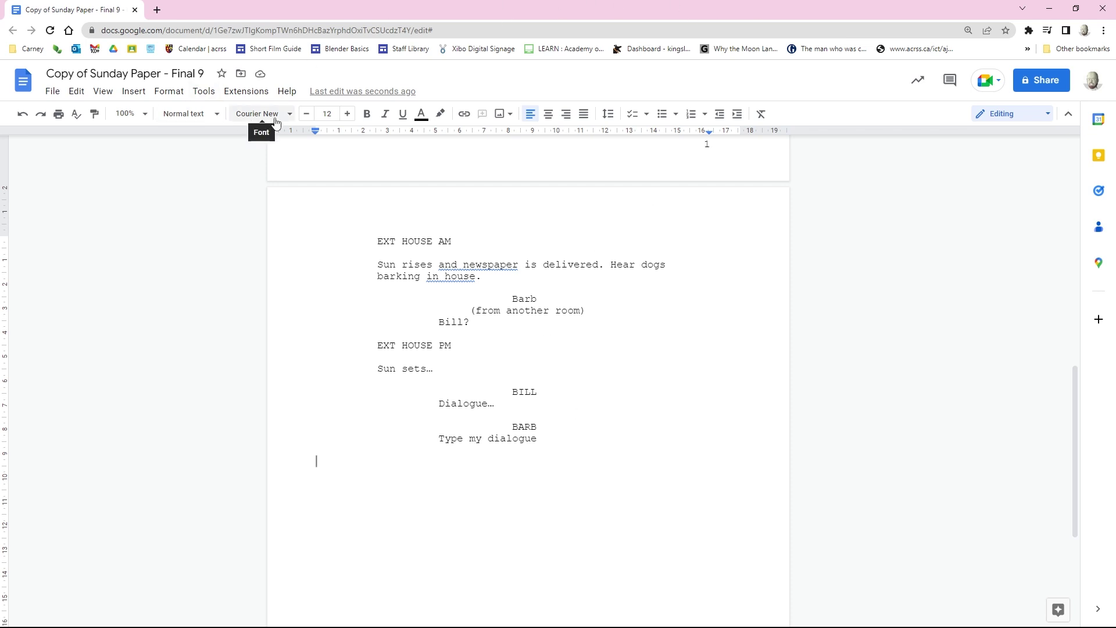
left_click(217, 114)
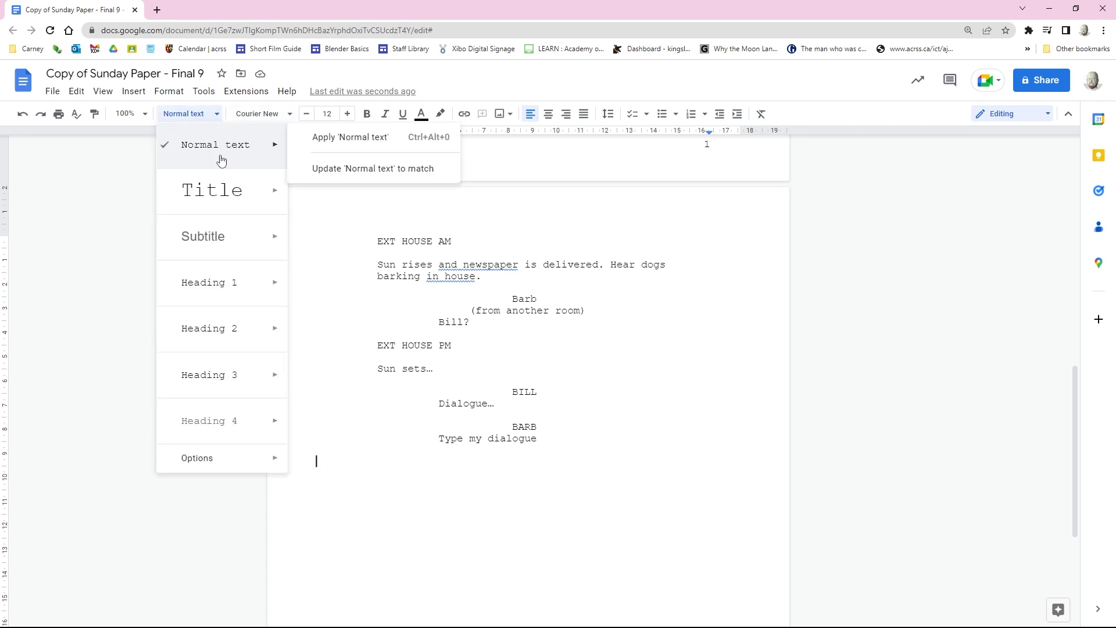
left_click(218, 145)
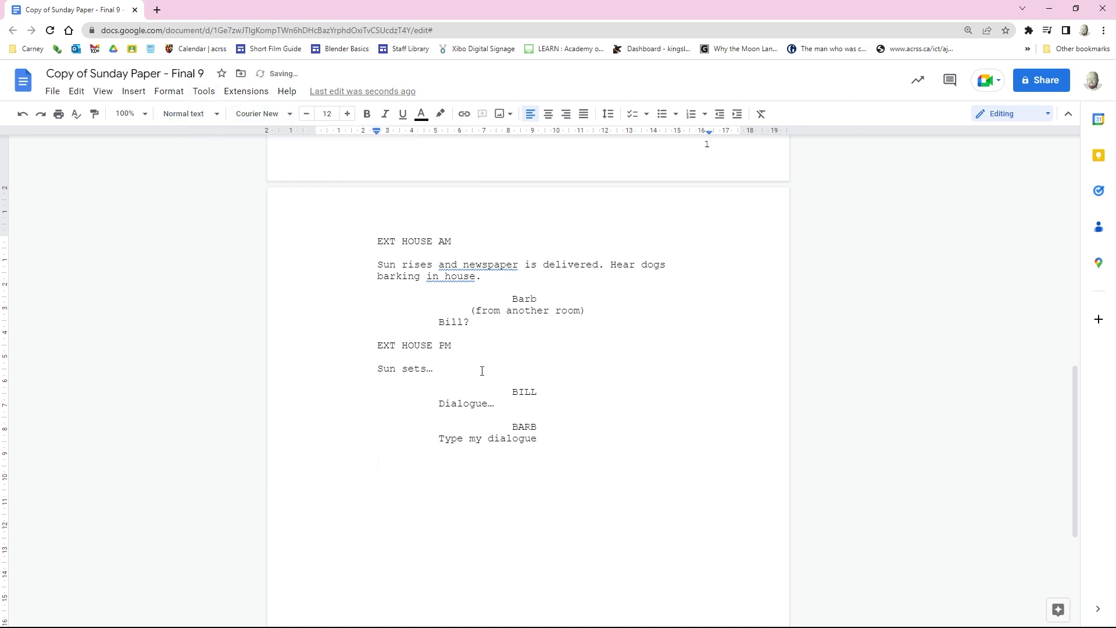
key("Return")
key("shift+Tab")
key("ctrl+alt+1")
key("Tab")
key("ctrl+alt+0")
key("shift+Tab")
key("Tab")
key("shift+Tab")
key("Tab")
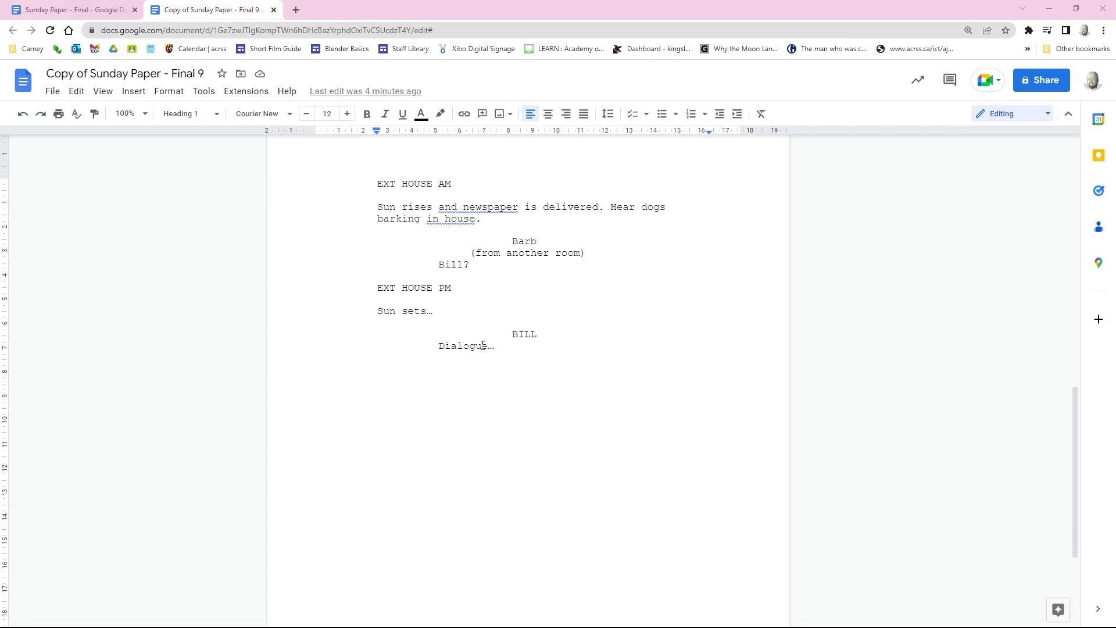
left_click(510, 348)
key("Return")
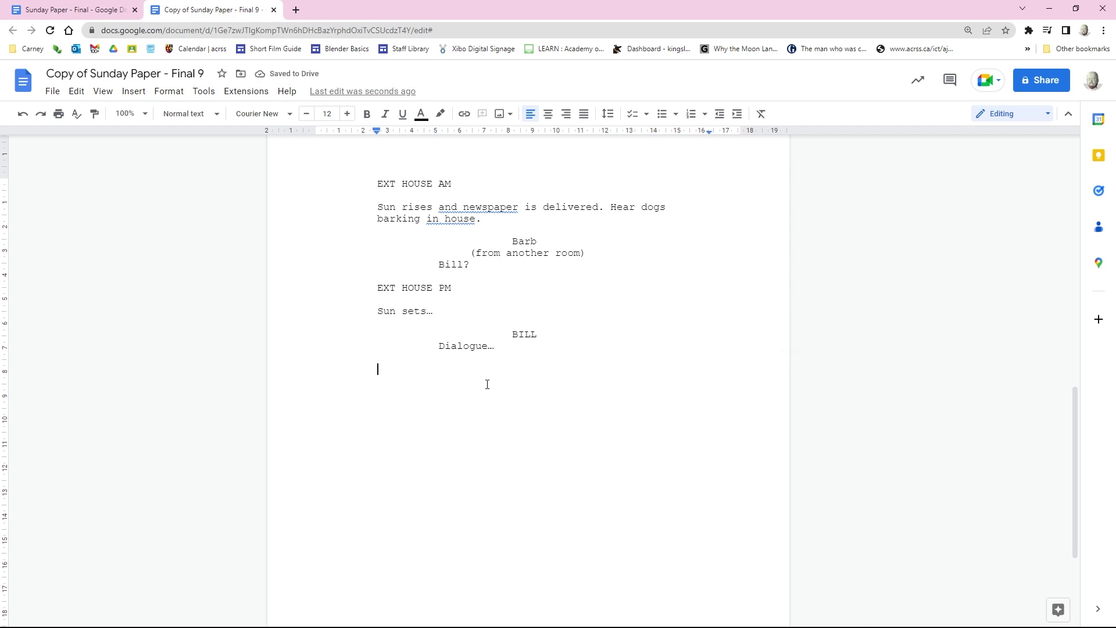
left_click(210, 114)
mouse_move(225, 333)
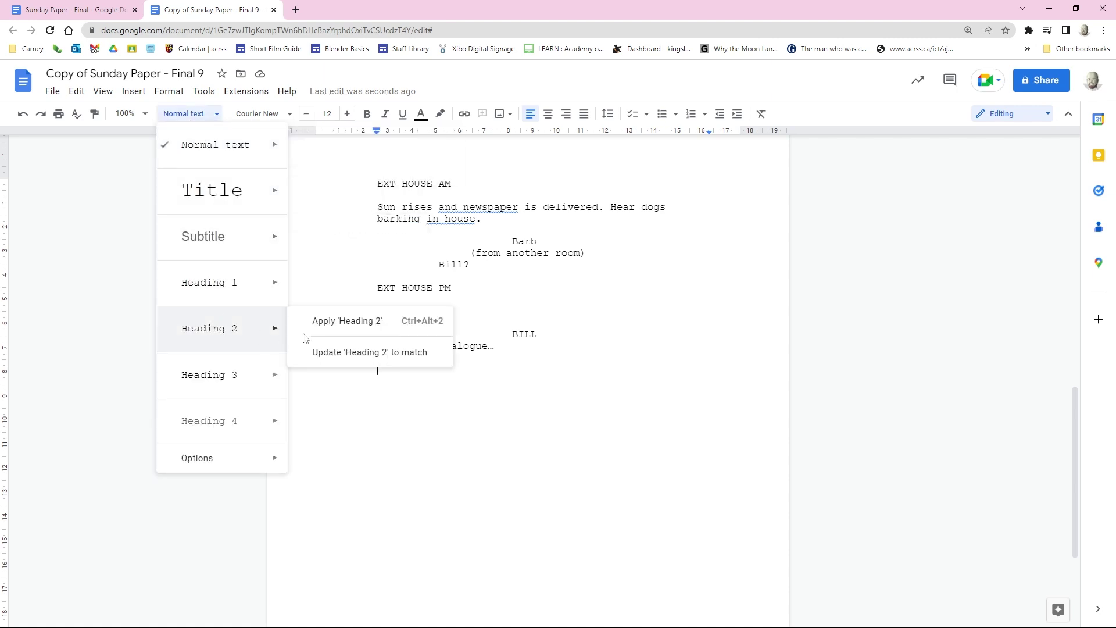
left_click(365, 323)
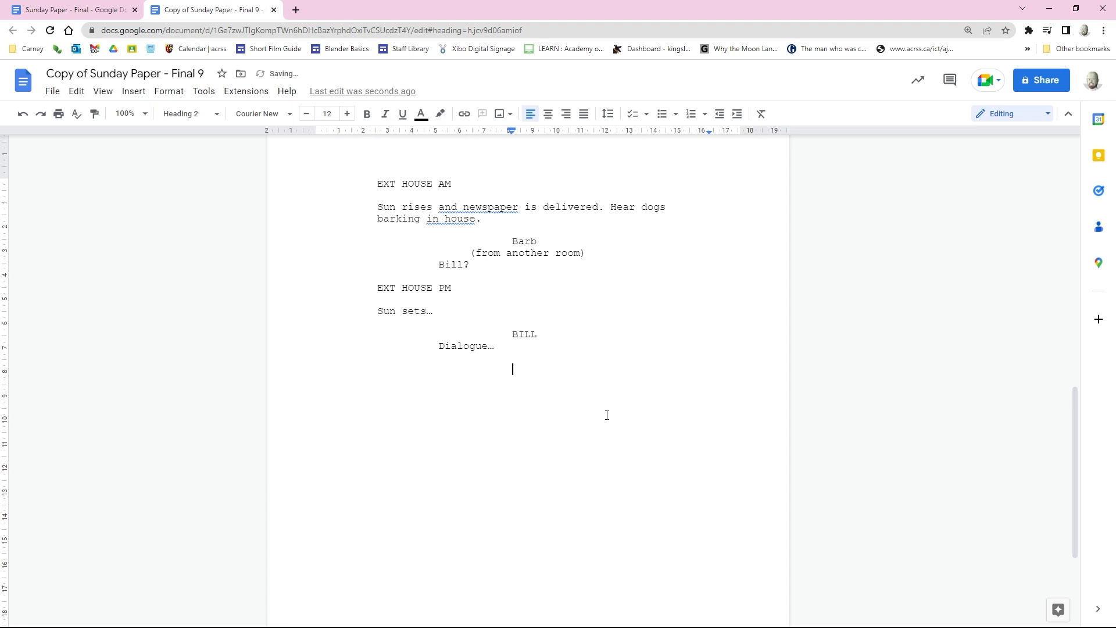
type("BARB")
key("Return")
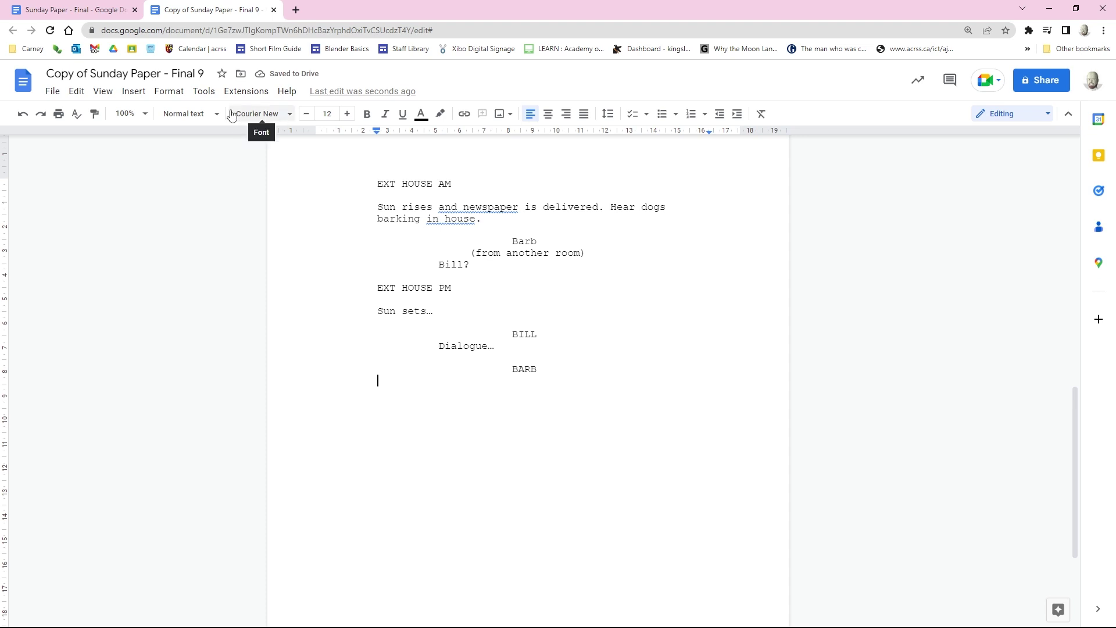
left_click(202, 113)
mouse_move(221, 368)
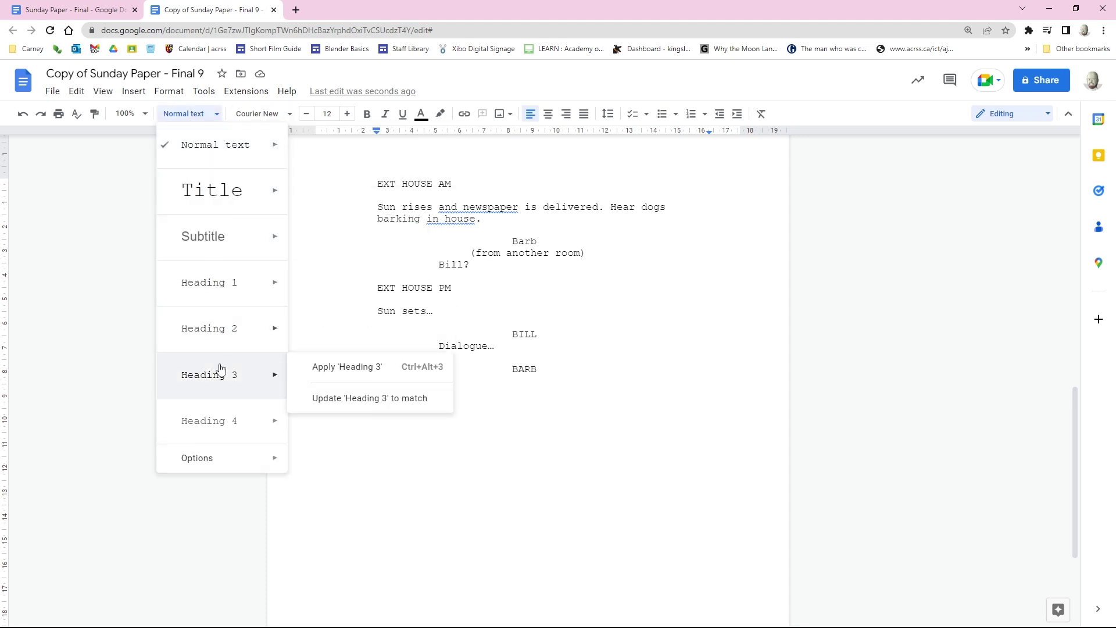
left_click(387, 368)
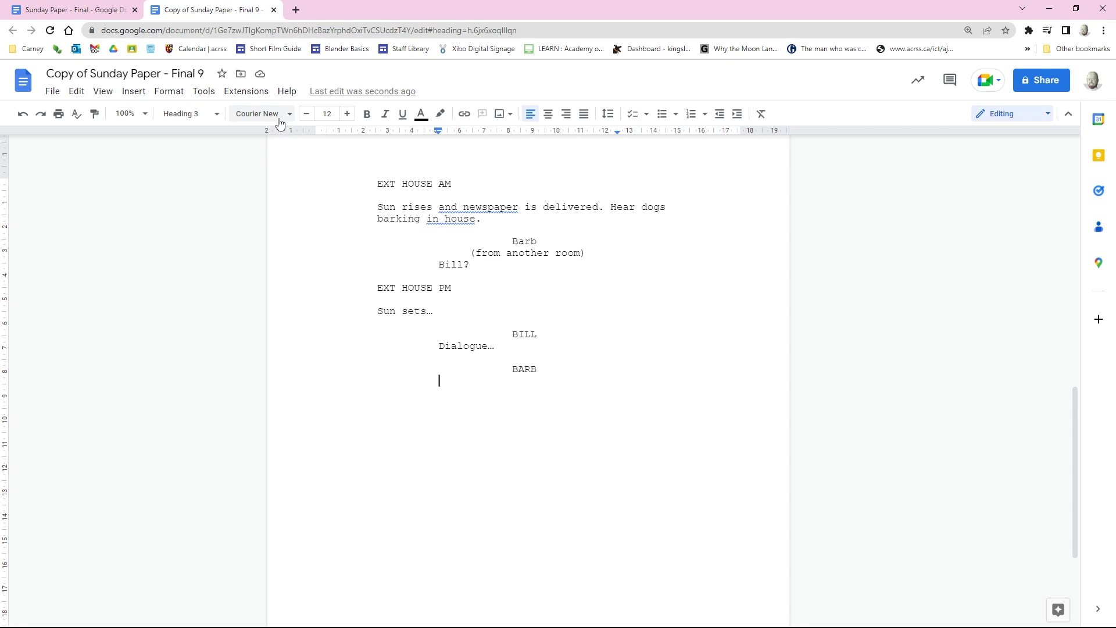
key("ctrl+z")
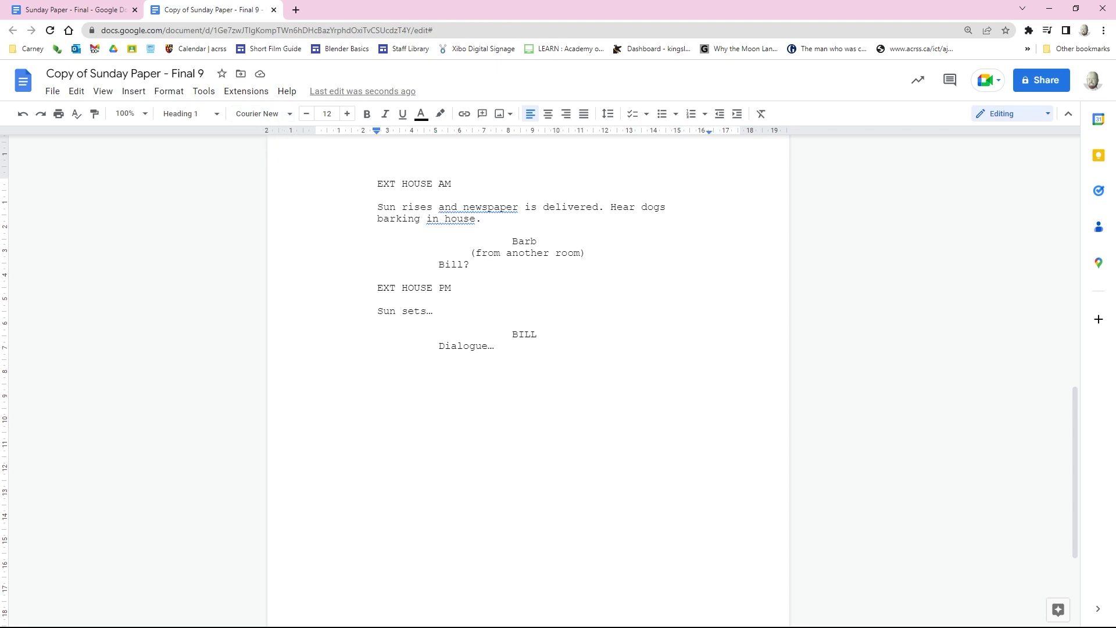